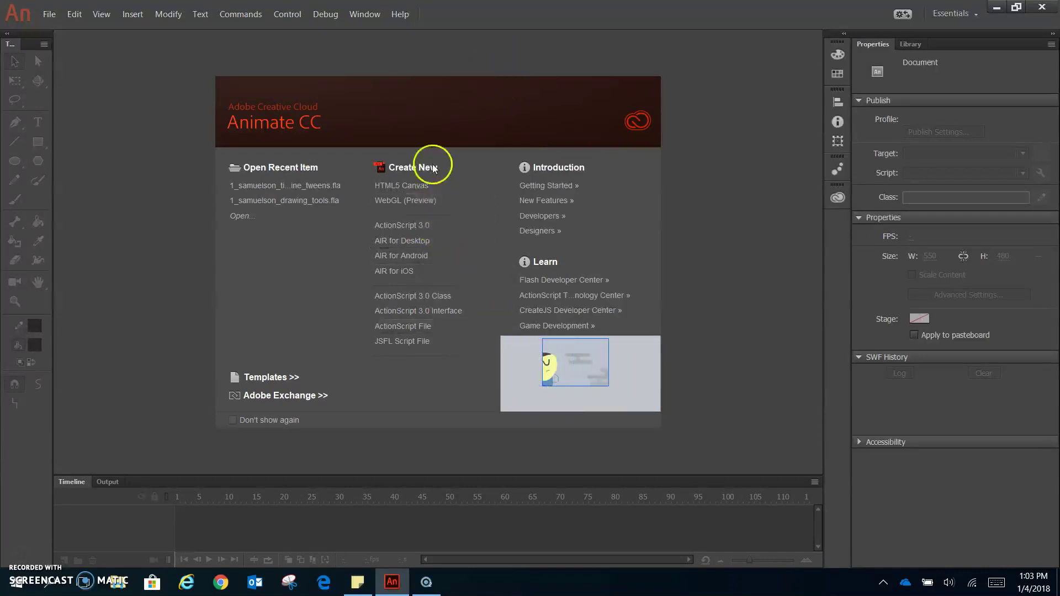
Step: Create a new ActionScript 3.0 document and set the stage magnification to Show Frame
{"action": "left_click", "coordinate": [413, 226]}
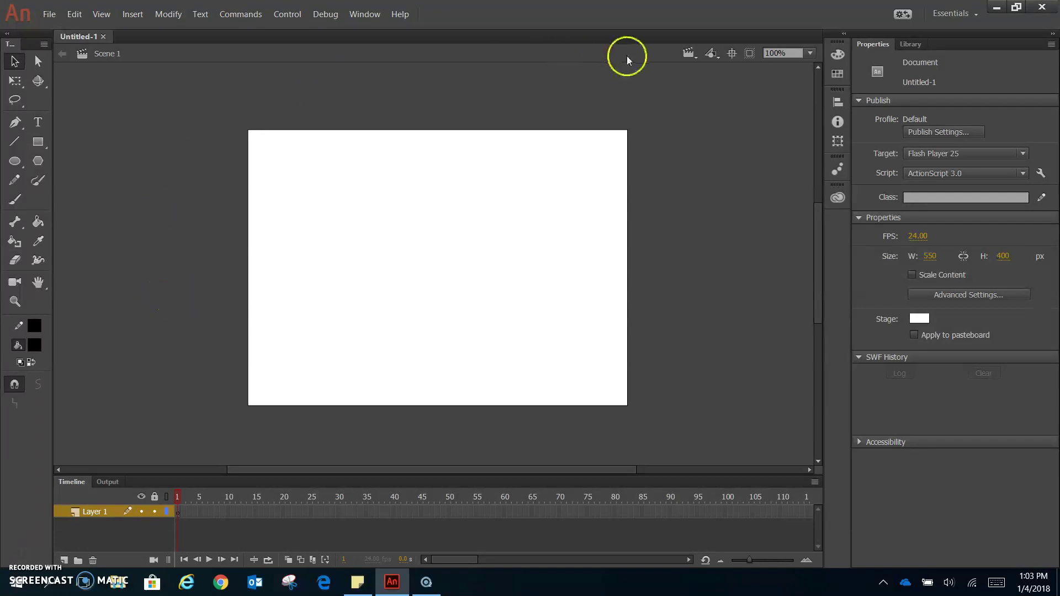
{"action": "left_click", "coordinate": [810, 53]}
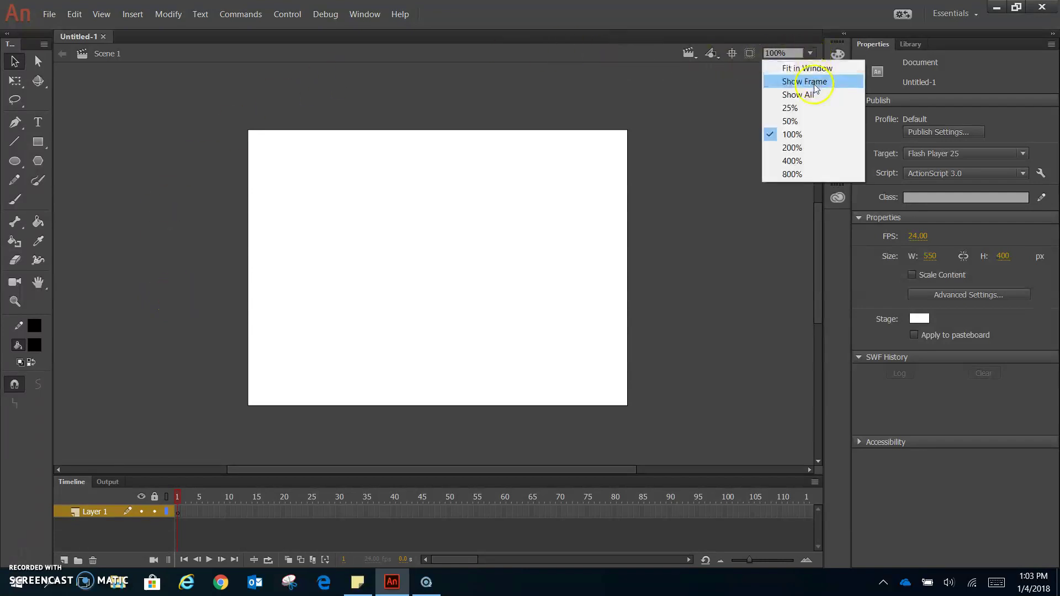
{"action": "left_click", "coordinate": [805, 82]}
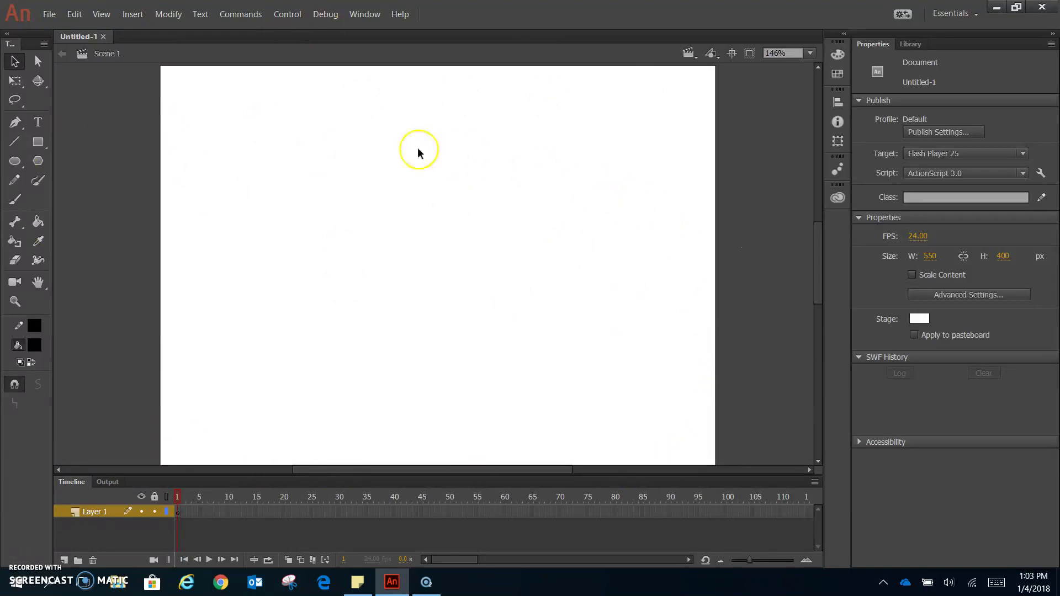
Step: Rename the document's only layer as graphic
{"action": "double_click", "coordinate": [104, 512]}
{"action": "type", "text": "graphic"}
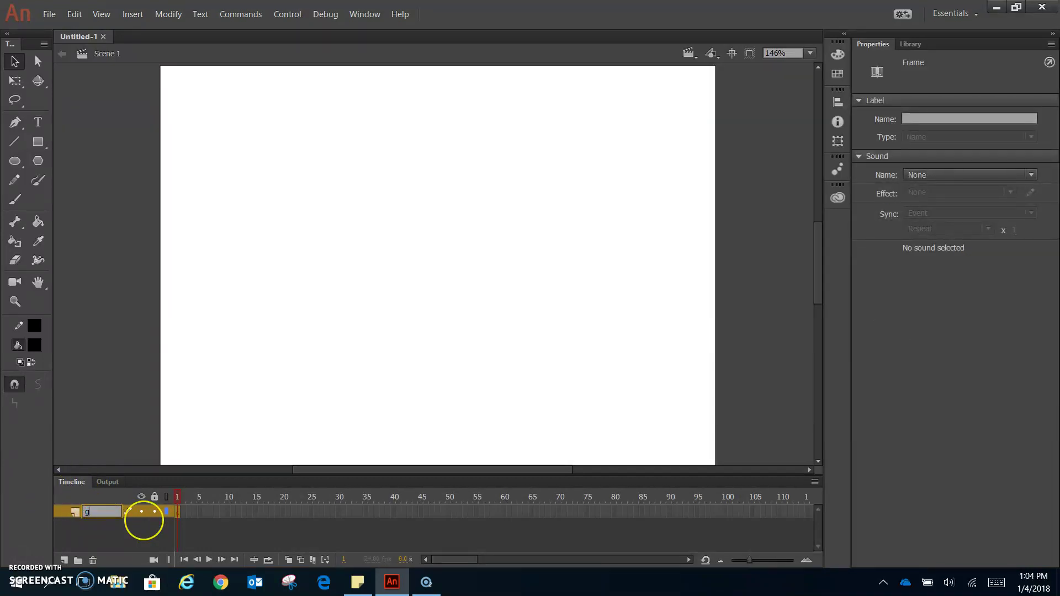
{"action": "key", "text": "Return"}
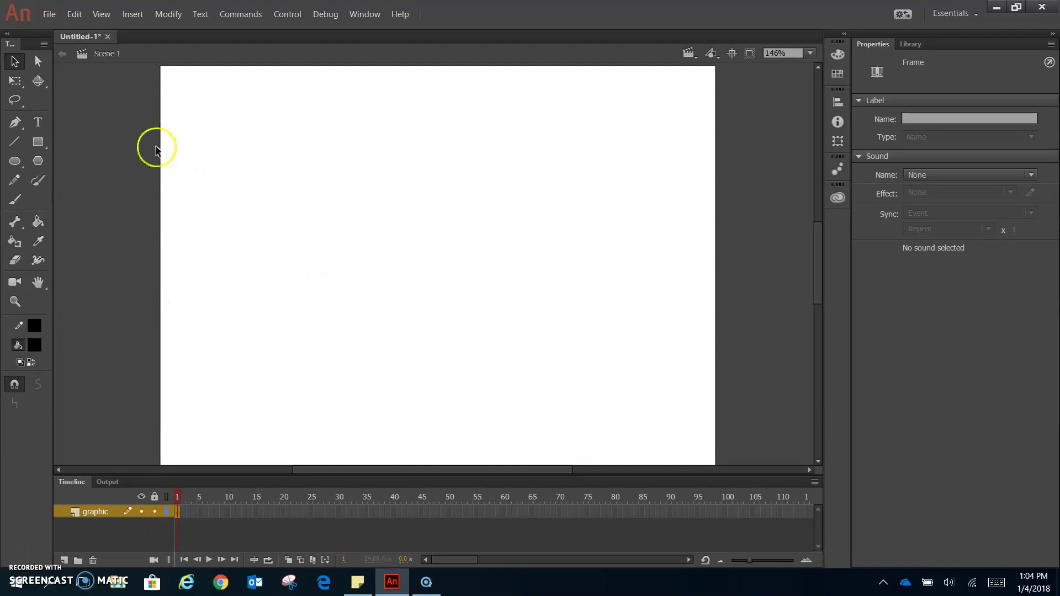
Step: Set up the Oval tool with no stroke and a golden-yellow fill
{"action": "left_click", "coordinate": [15, 163]}
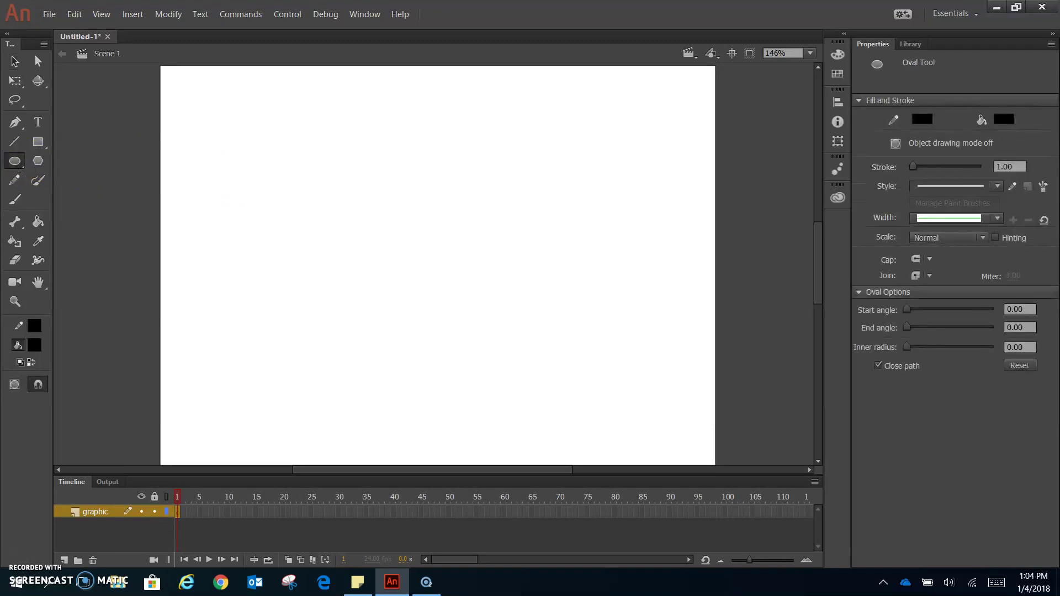
{"action": "left_click", "coordinate": [929, 120]}
{"action": "left_click", "coordinate": [888, 134]}
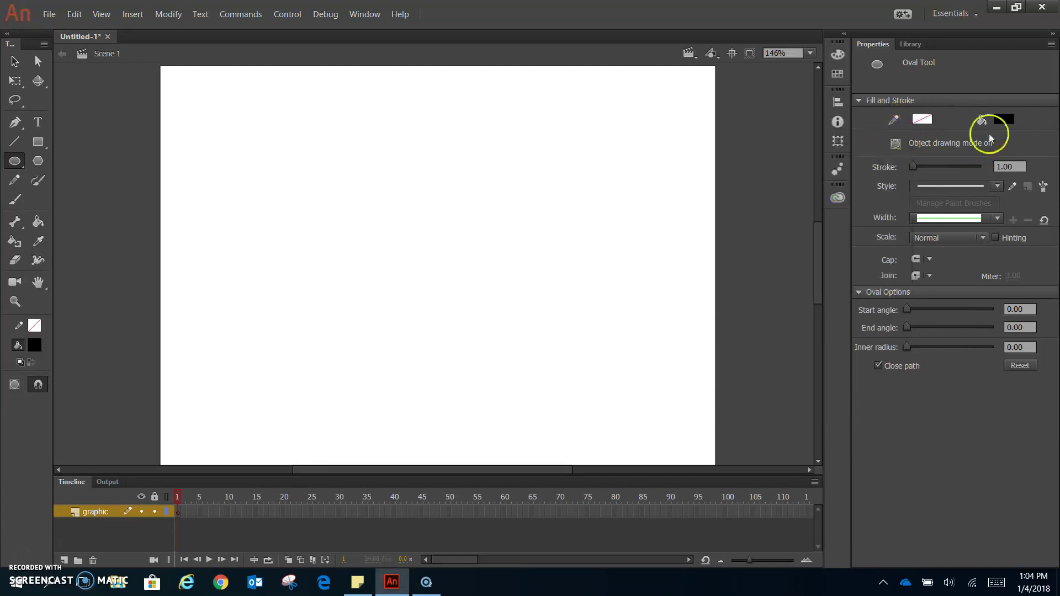
{"action": "left_click", "coordinate": [1007, 120]}
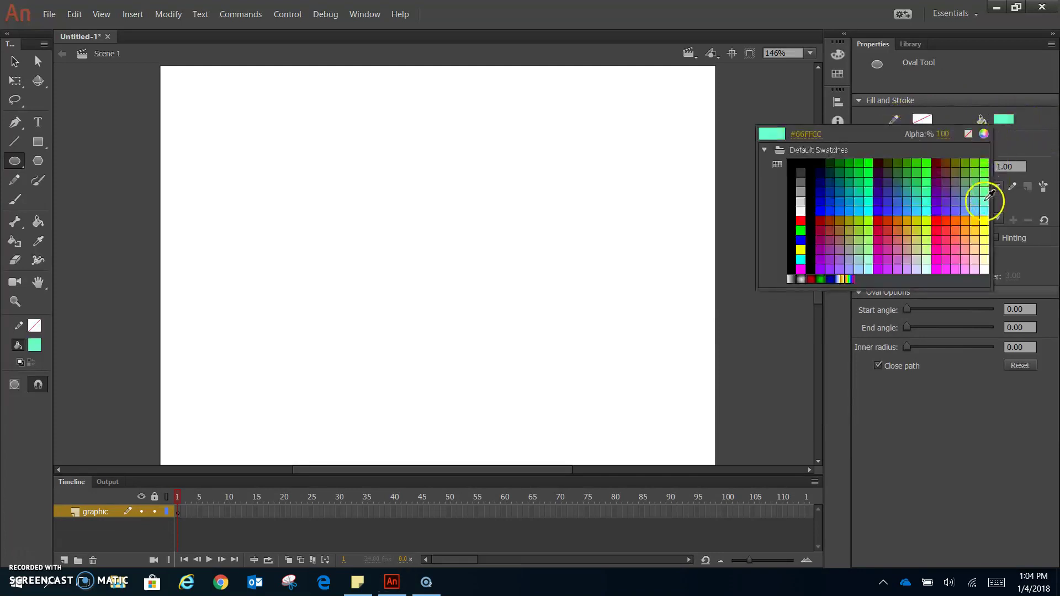
{"action": "left_click", "coordinate": [978, 222]}
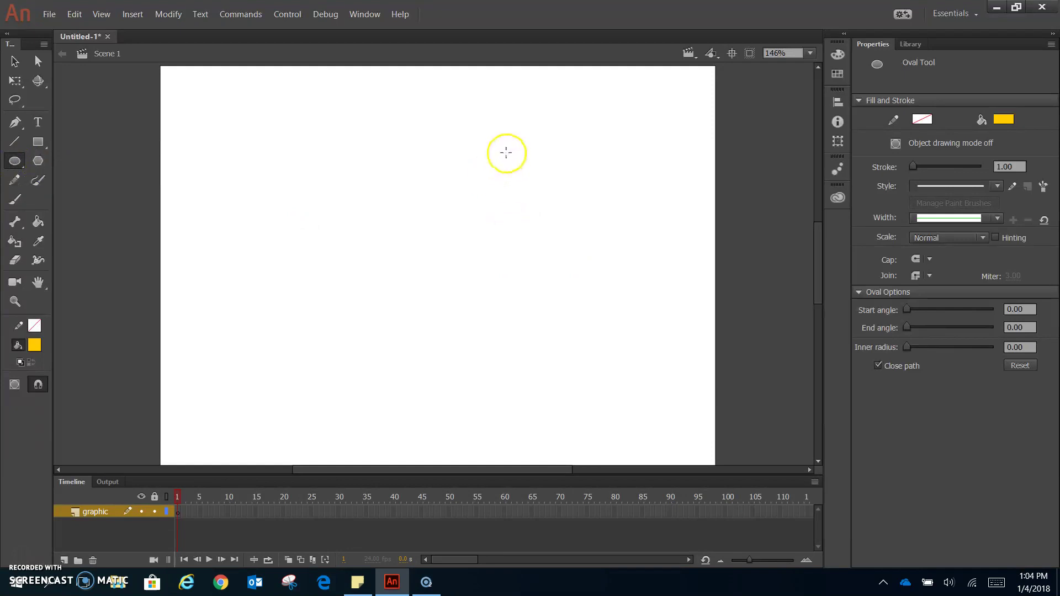
{"action": "mouse_move", "coordinate": [512, 147]}
{"action": "left_mouse_down"}
{"action": "mouse_move", "coordinate": [540, 208]}
{"action": "mouse_move", "coordinate": [574, 239]}
{"action": "mouse_move", "coordinate": [536, 187]}
{"action": "mouse_move", "coordinate": [608, 255]}
{"action": "left_mouse_up"}
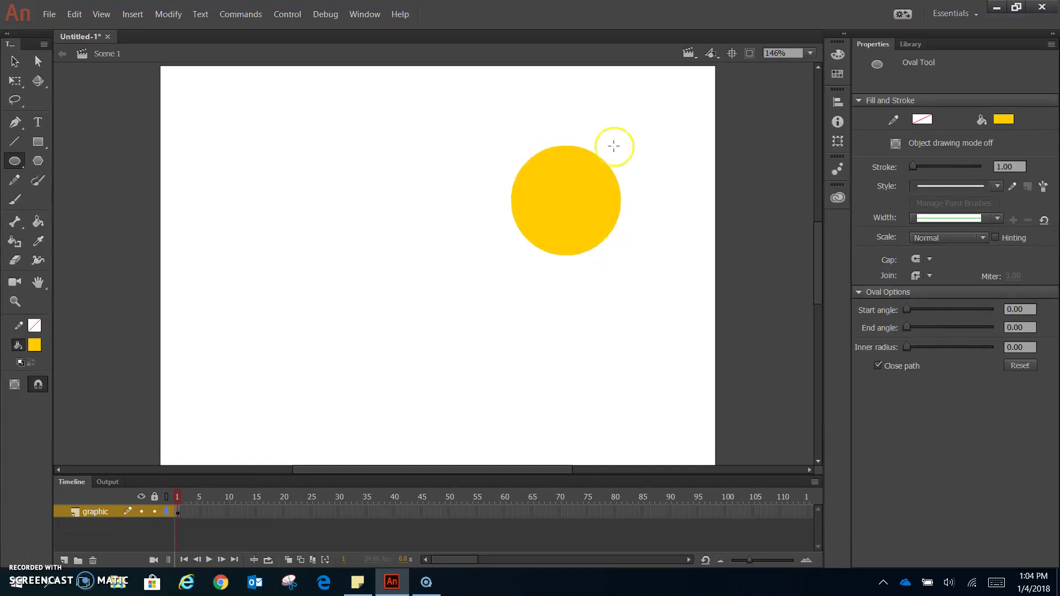
{"action": "left_click", "coordinate": [15, 61]}
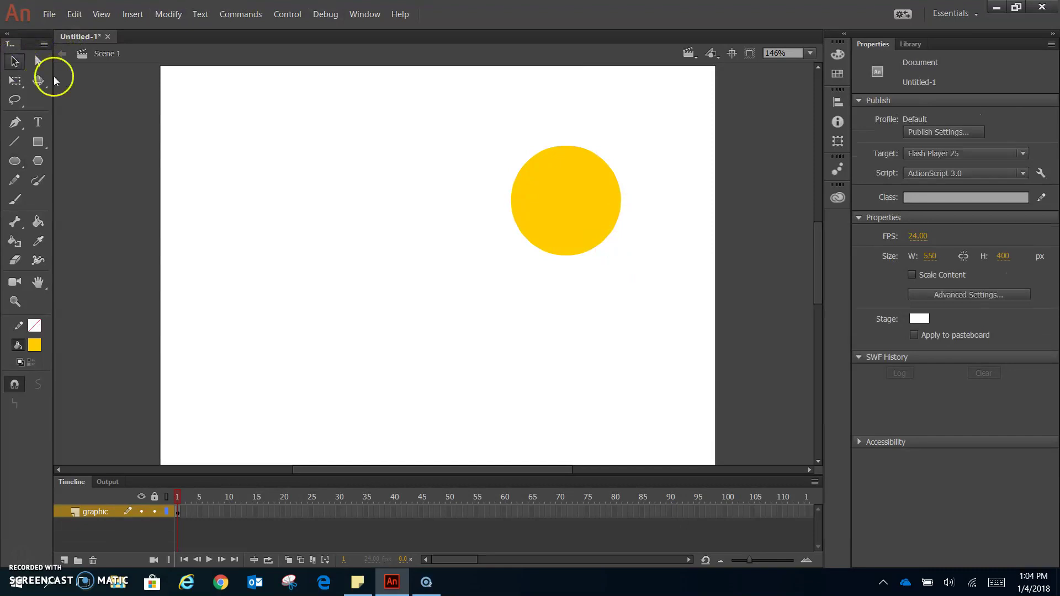
{"action": "left_click", "coordinate": [581, 218]}
{"action": "left_click_drag", "start_coordinate": [585, 211], "coordinate": [434, 213]}
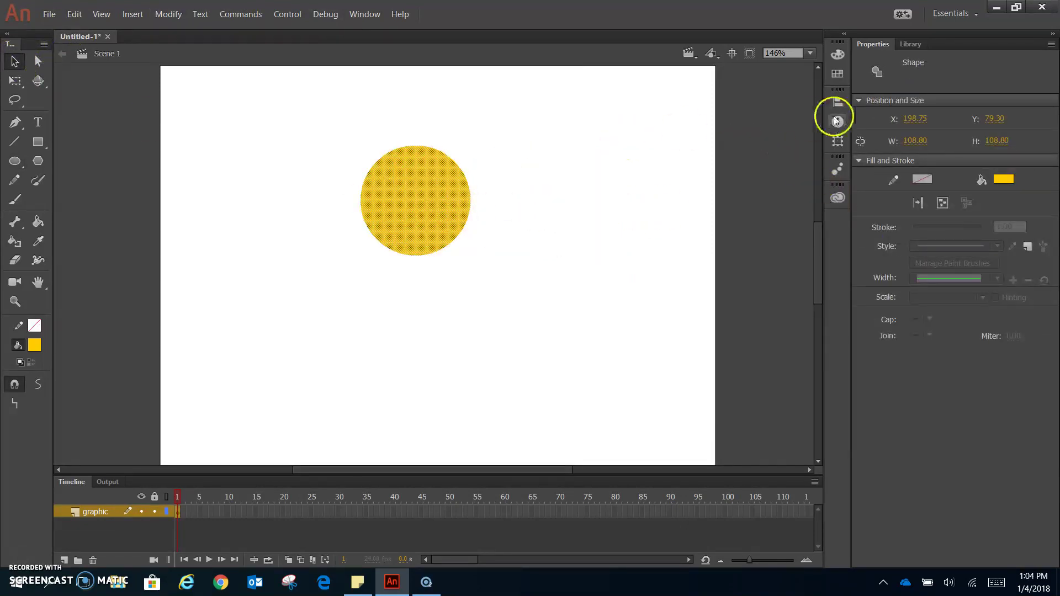
{"action": "key", "text": "Delete"}
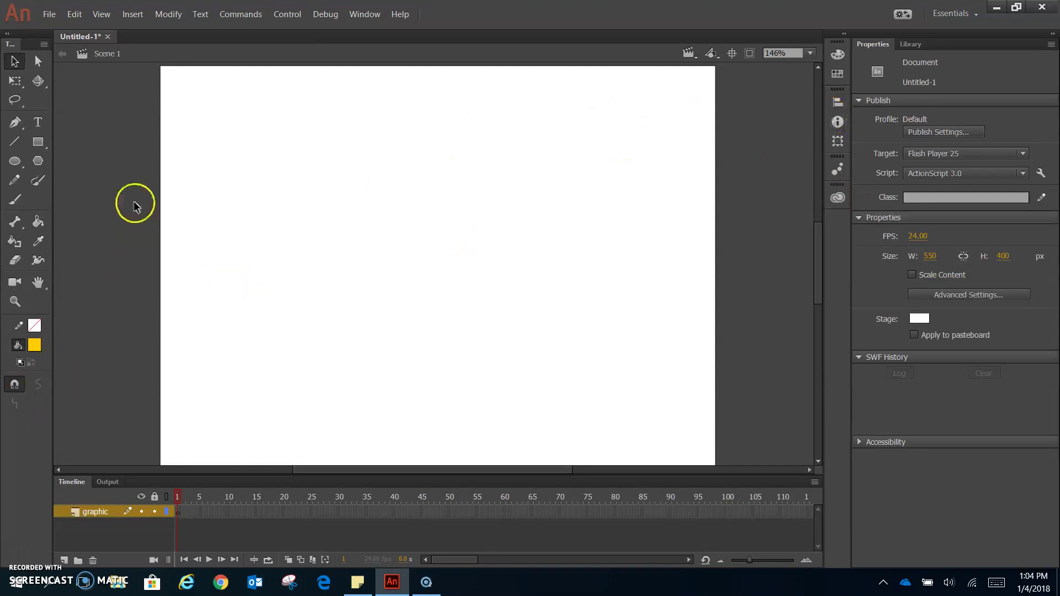
Step: Turn on object drawing mode and draw a golden-yellow circle about 122 px in diameter near the stage centre
{"action": "left_click", "coordinate": [14, 162]}
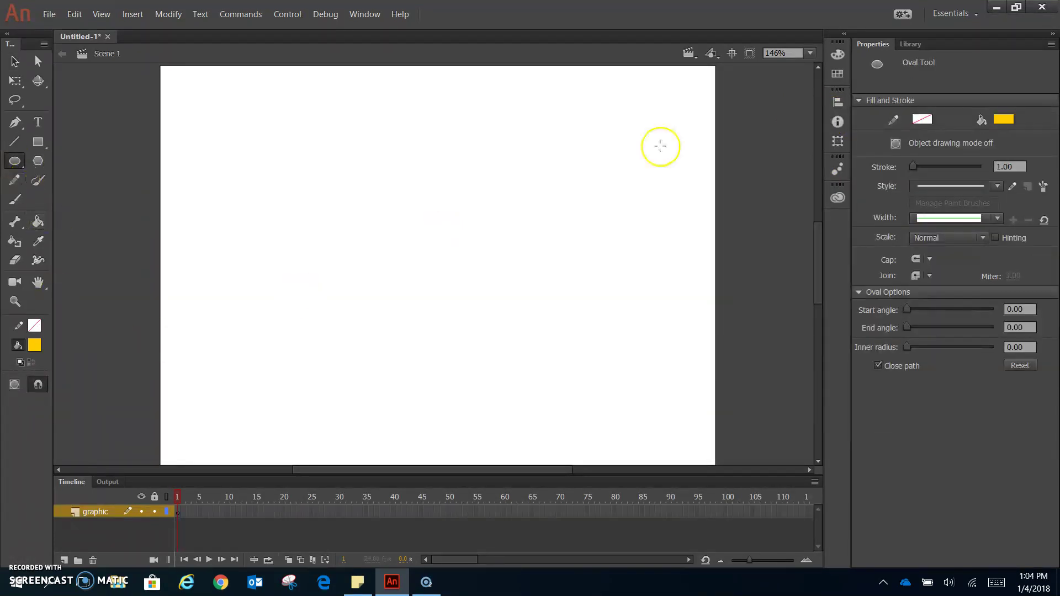
{"action": "left_click", "coordinate": [896, 144]}
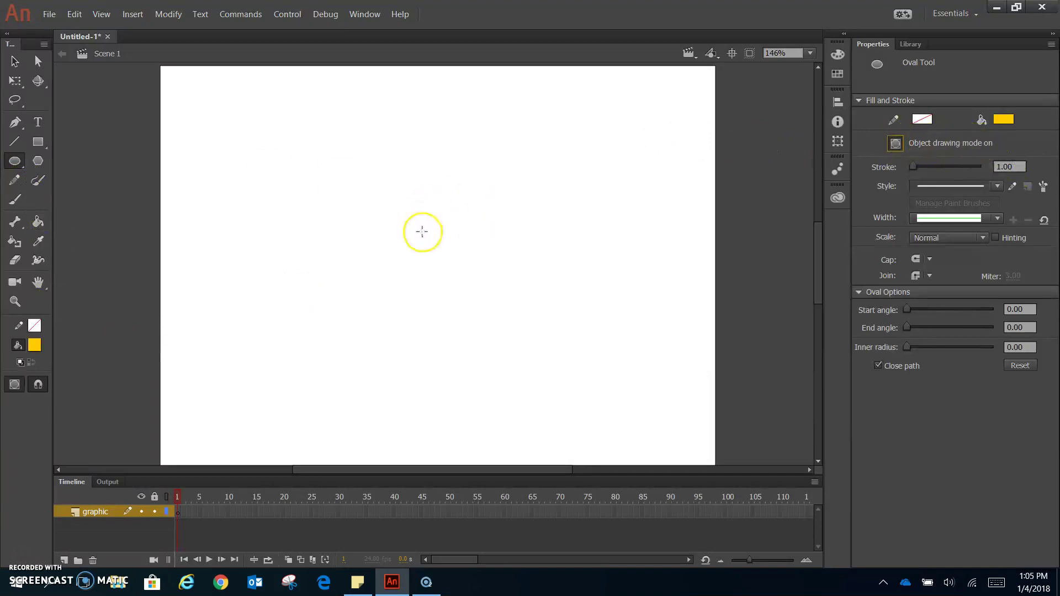
{"action": "left_click_drag", "start_coordinate": [407, 197], "coordinate": [527, 324]}
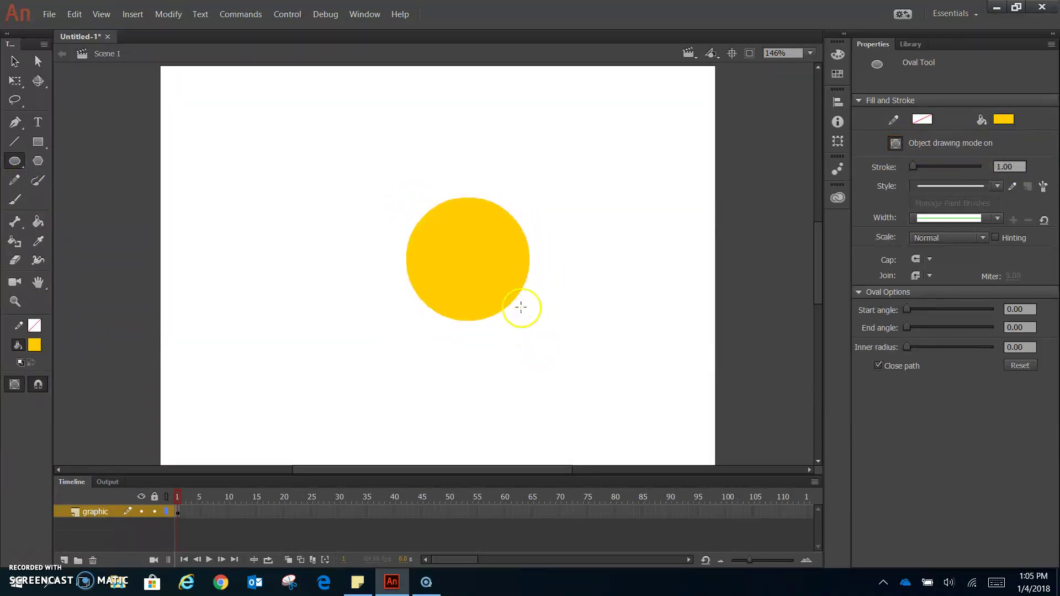
Step: Move the circle up and slightly left to about X 224, Y 99, and leave it deselected
{"action": "left_click", "coordinate": [14, 61]}
{"action": "left_click", "coordinate": [485, 231]}
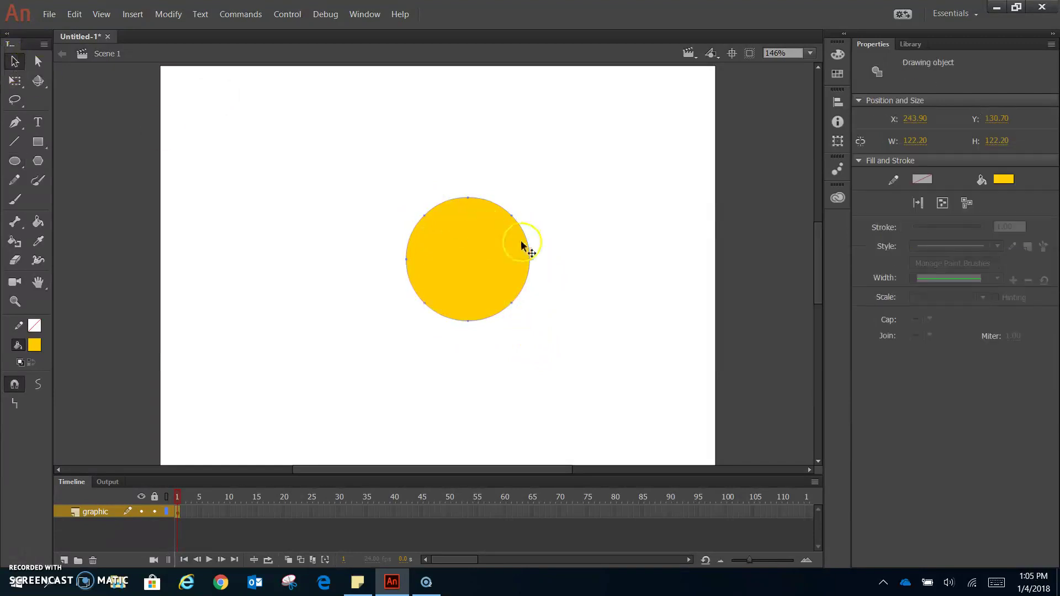
{"action": "left_click_drag", "start_coordinate": [481, 246], "coordinate": [464, 229]}
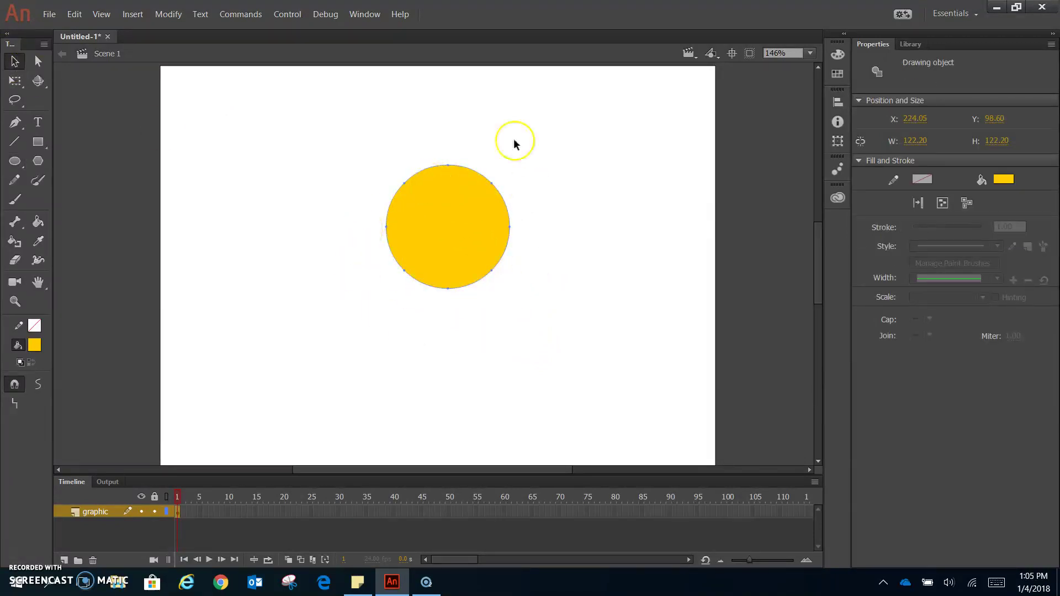
{"action": "left_click", "coordinate": [575, 234]}
{"action": "left_click", "coordinate": [505, 209]}
{"action": "left_click", "coordinate": [464, 264]}
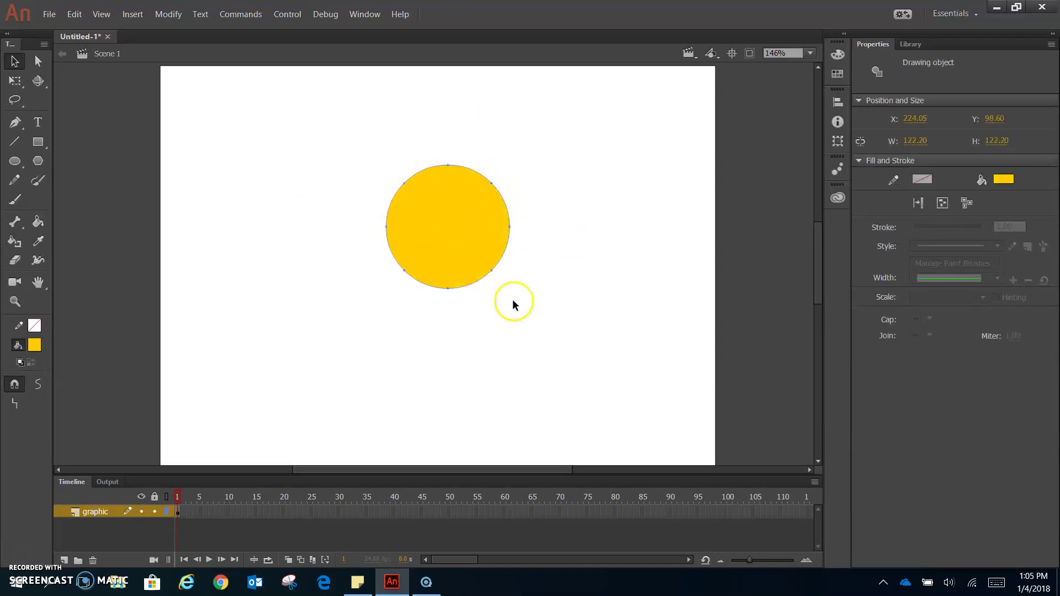
{"action": "left_click", "coordinate": [514, 303]}
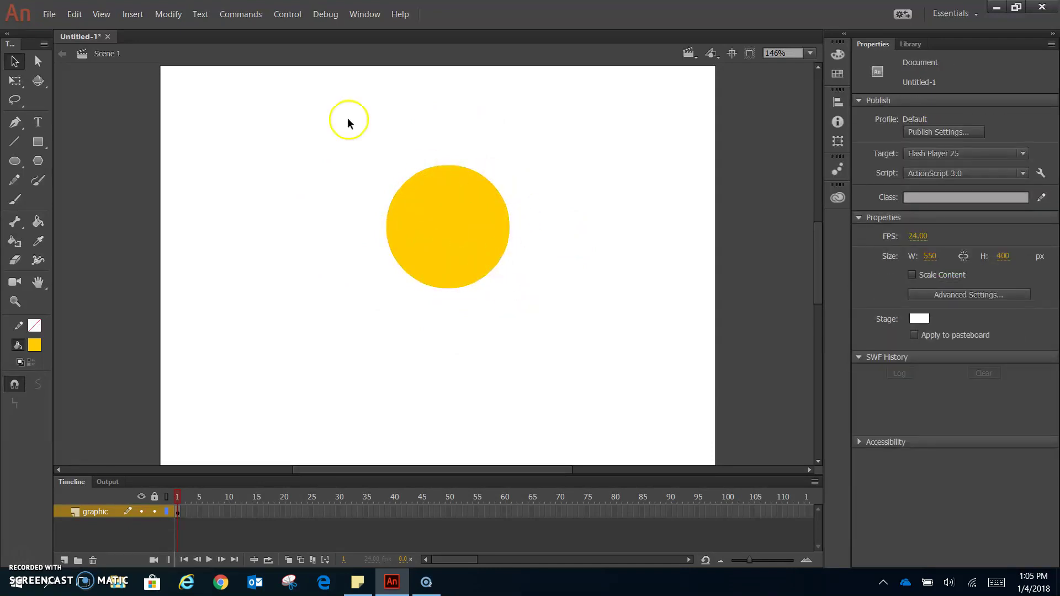
Step: Draw a narrow upright rectangle about 113 px tall, without a stroke, centred just below the circle
{"action": "left_click", "coordinate": [39, 142]}
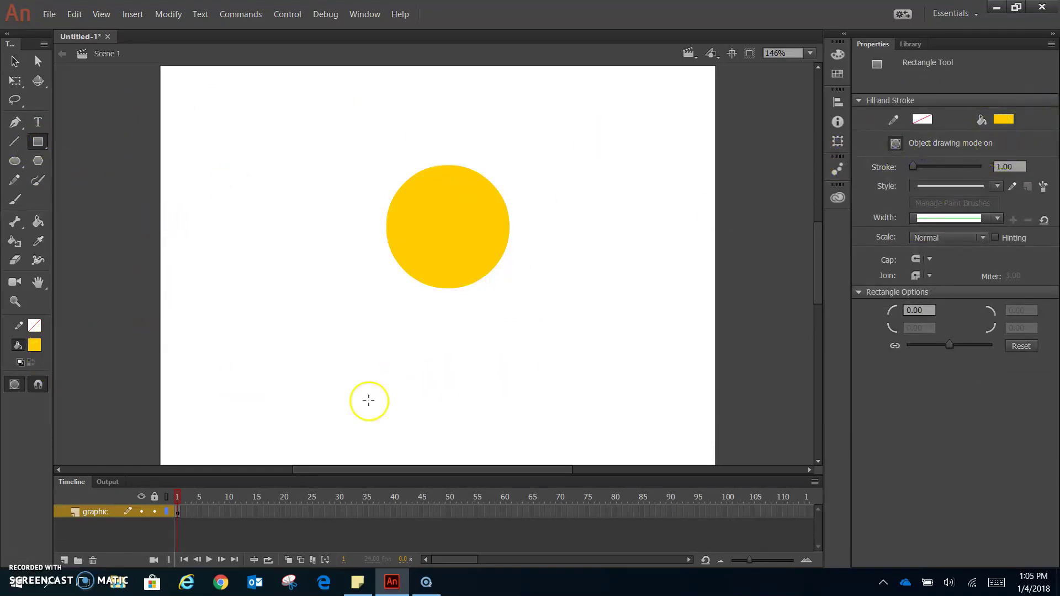
{"action": "left_click_drag", "start_coordinate": [431, 311], "coordinate": [462, 425]}
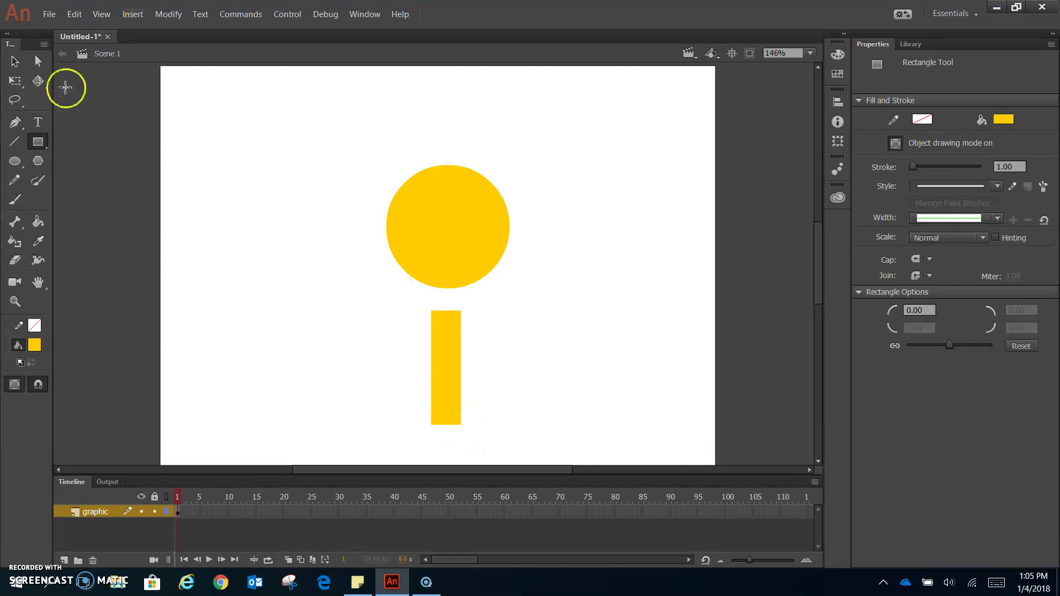
{"action": "left_click", "coordinate": [15, 60]}
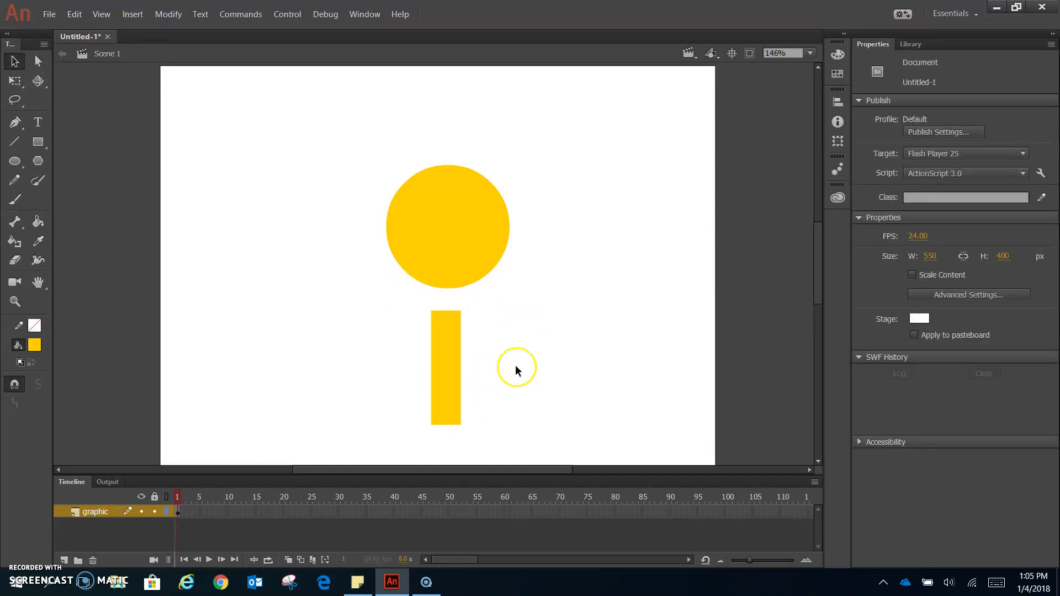
Step: Set the width of the rectangle below the circle to 30 px and deselect it
{"action": "key", "text": "ctrl+equal"}
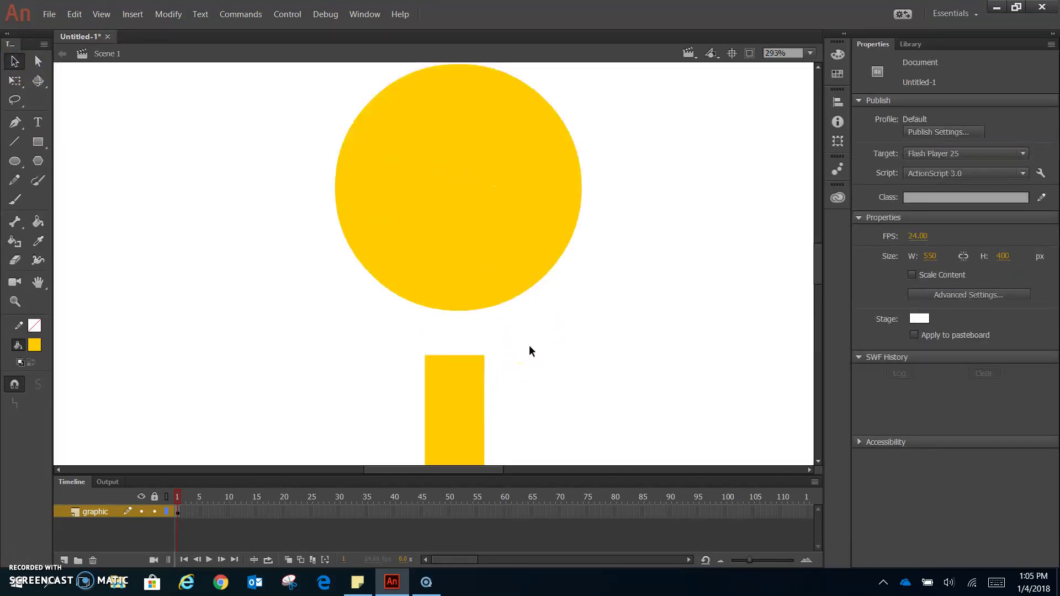
{"action": "scroll", "coordinate": [529, 346], "scroll_direction": "down", "scroll_amount": 3}
{"action": "scroll", "coordinate": [533, 351], "scroll_direction": "down", "scroll_amount": 3}
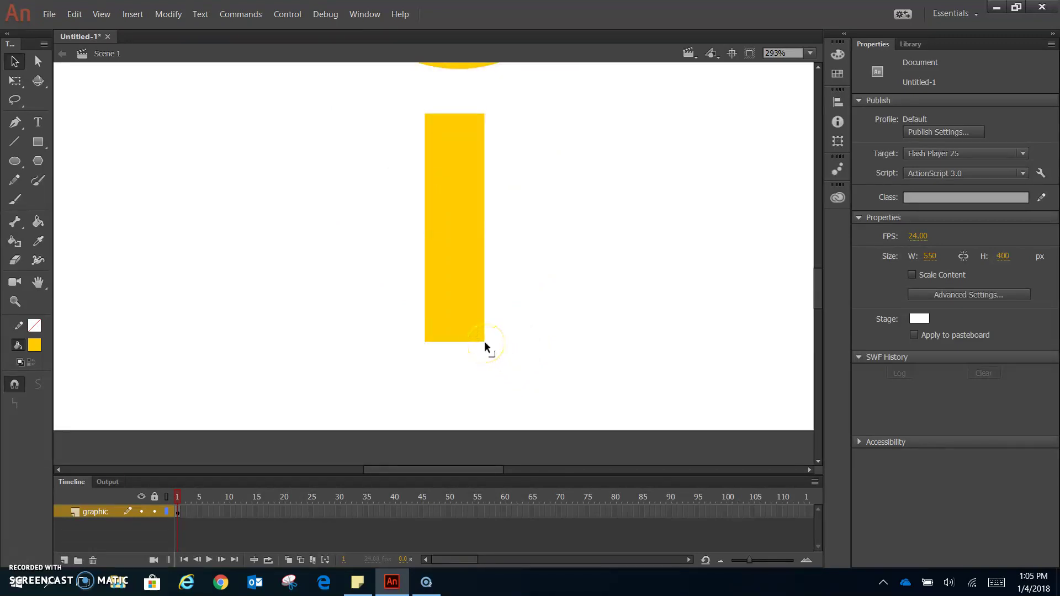
{"action": "left_click", "coordinate": [445, 342]}
{"action": "left_click", "coordinate": [481, 333]}
{"action": "left_click", "coordinate": [845, 251]}
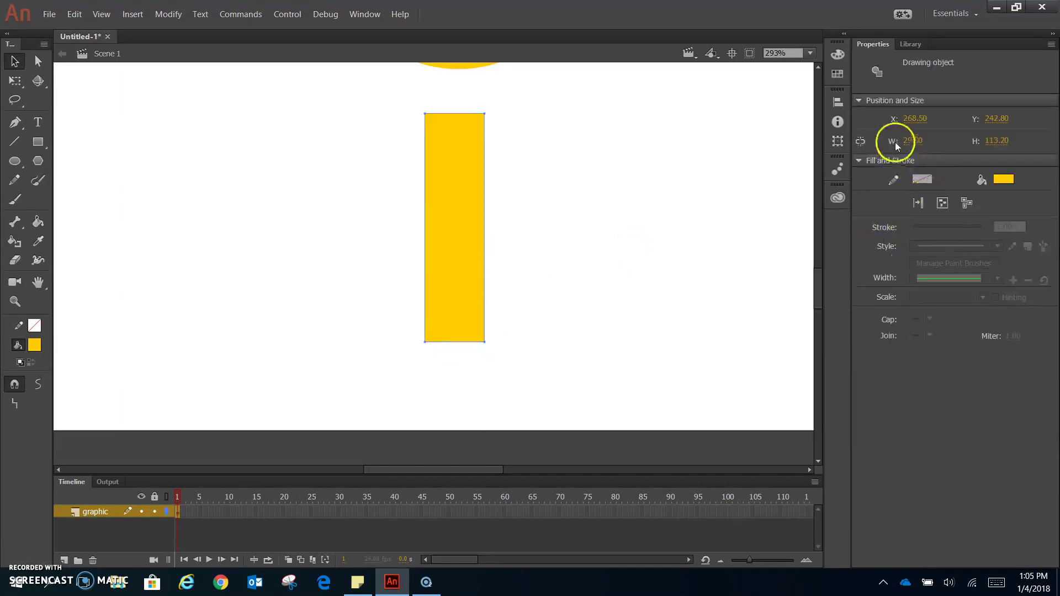
{"action": "left_click", "coordinate": [917, 140]}
{"action": "type", "text": "30"}
{"action": "key", "text": "Return"}
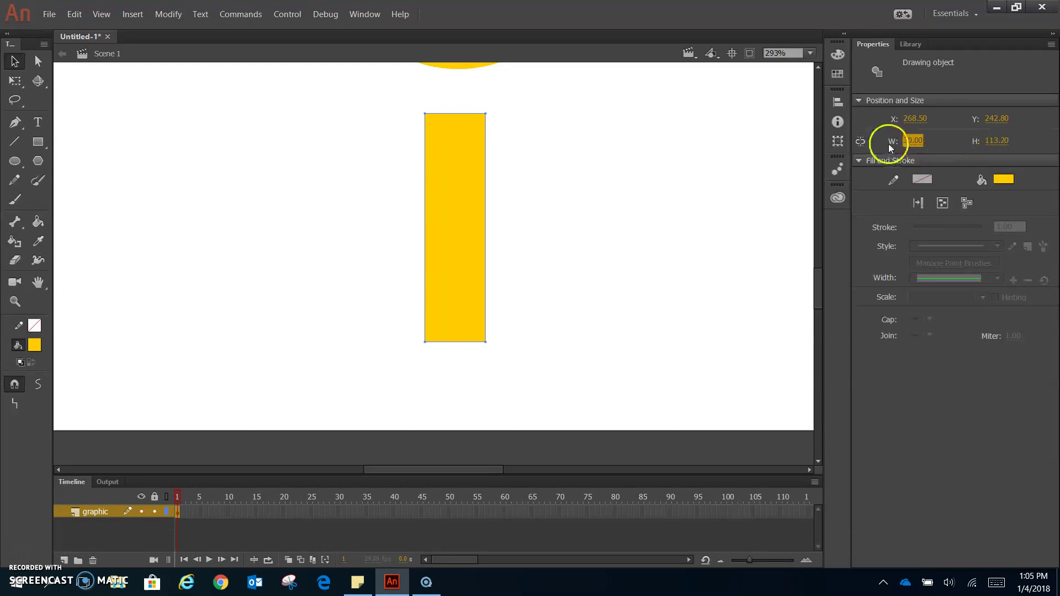
{"action": "left_click", "coordinate": [492, 345]}
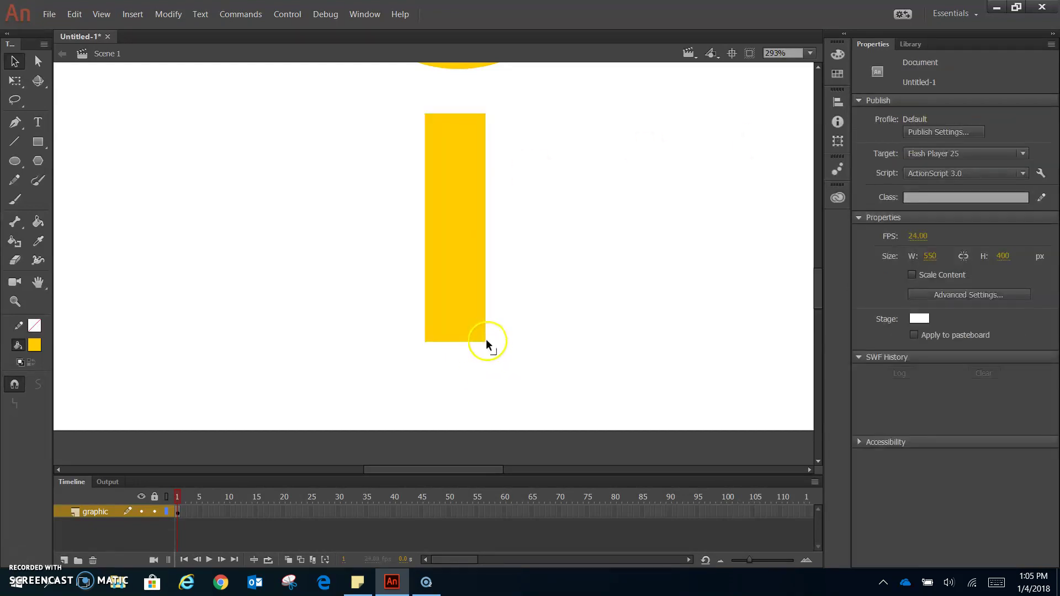
Step: Taper the rectangle by pulling both lower corners inward, keeping a narrow flat tip at its lower end
{"action": "left_click_drag", "start_coordinate": [485, 341], "coordinate": [459, 340]}
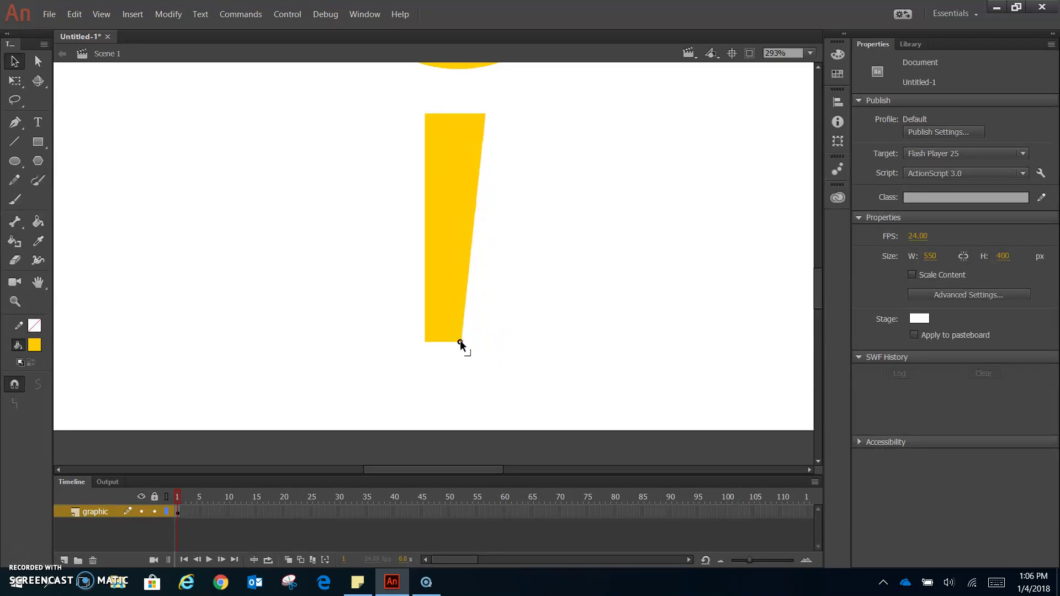
{"action": "left_click", "coordinate": [438, 344]}
{"action": "left_click_drag", "start_coordinate": [425, 341], "coordinate": [452, 342]}
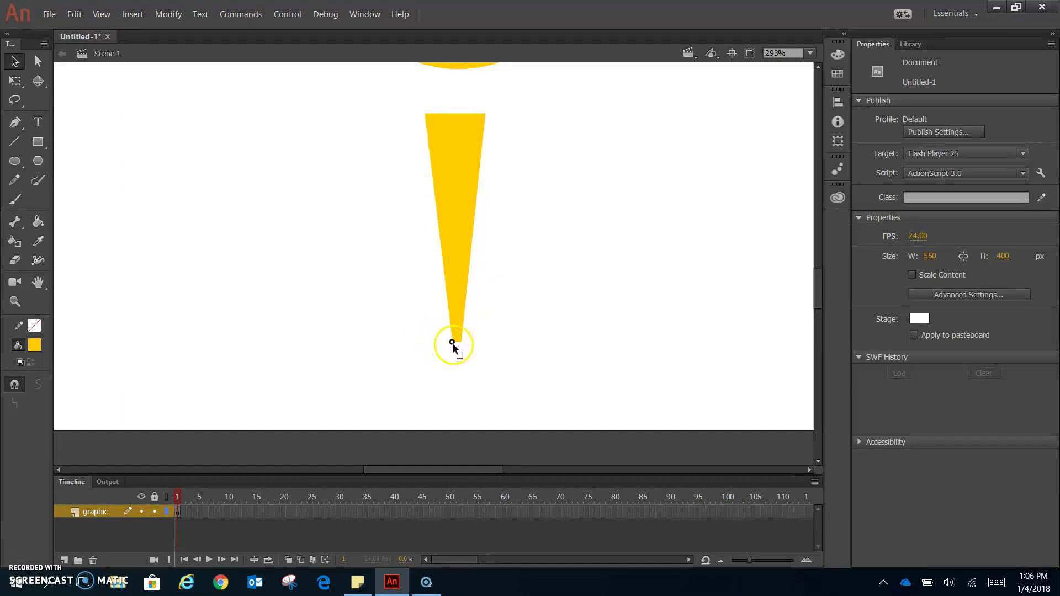
{"action": "left_click_drag", "start_coordinate": [461, 340], "coordinate": [454, 341]}
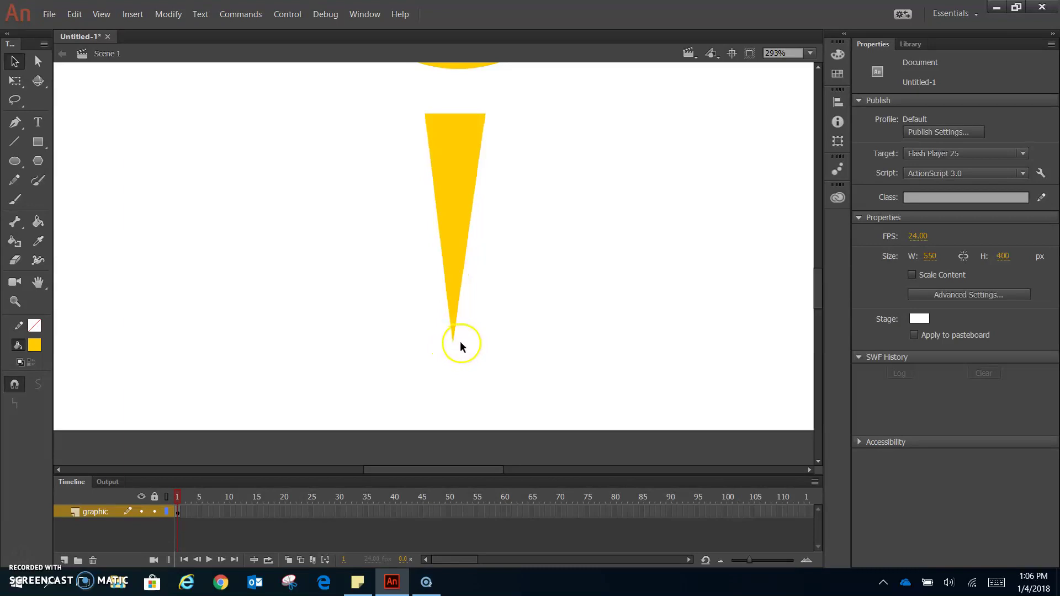
{"action": "key", "text": "ctrl+z"}
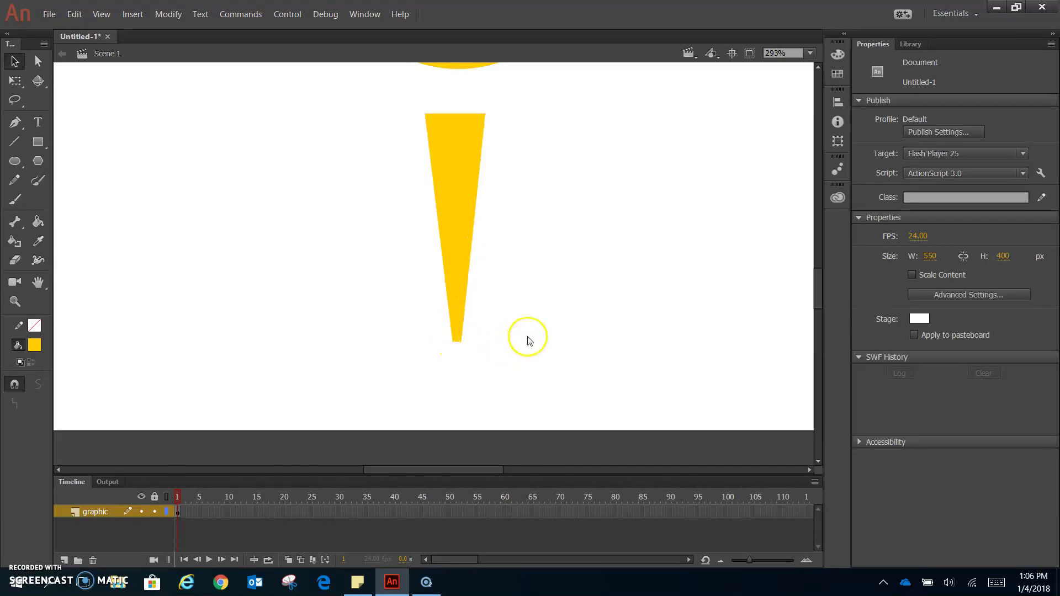
{"action": "key", "text": "p"}
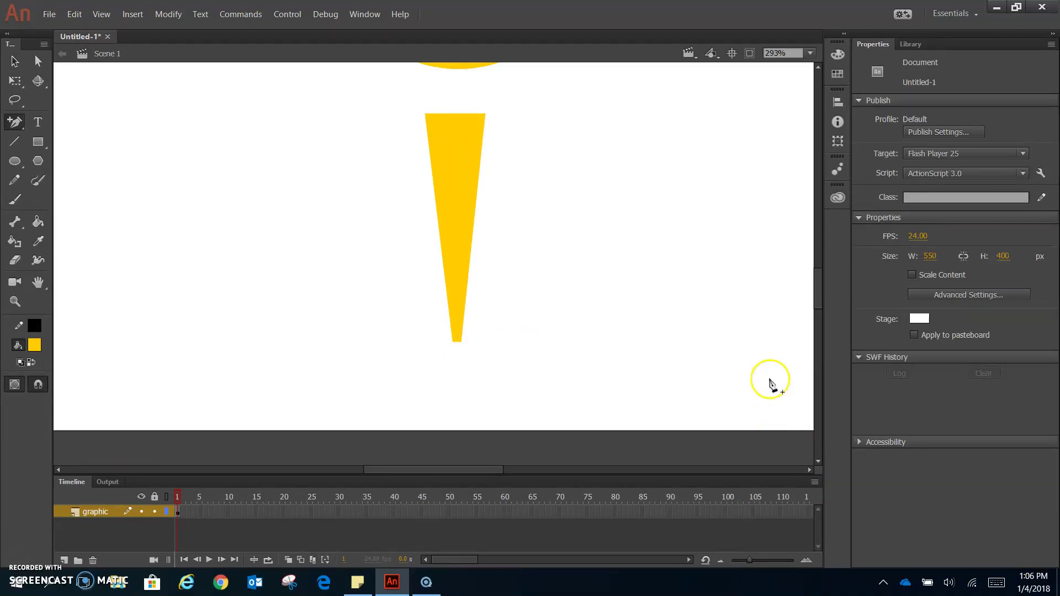
{"action": "left_click", "coordinate": [14, 61]}
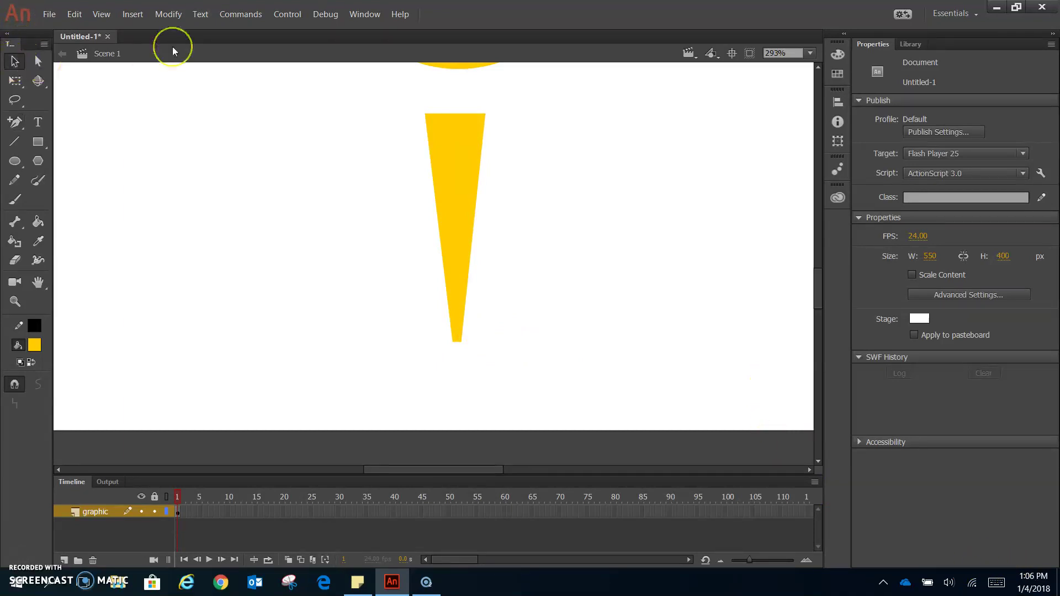
{"action": "key", "text": "ctrl+equal"}
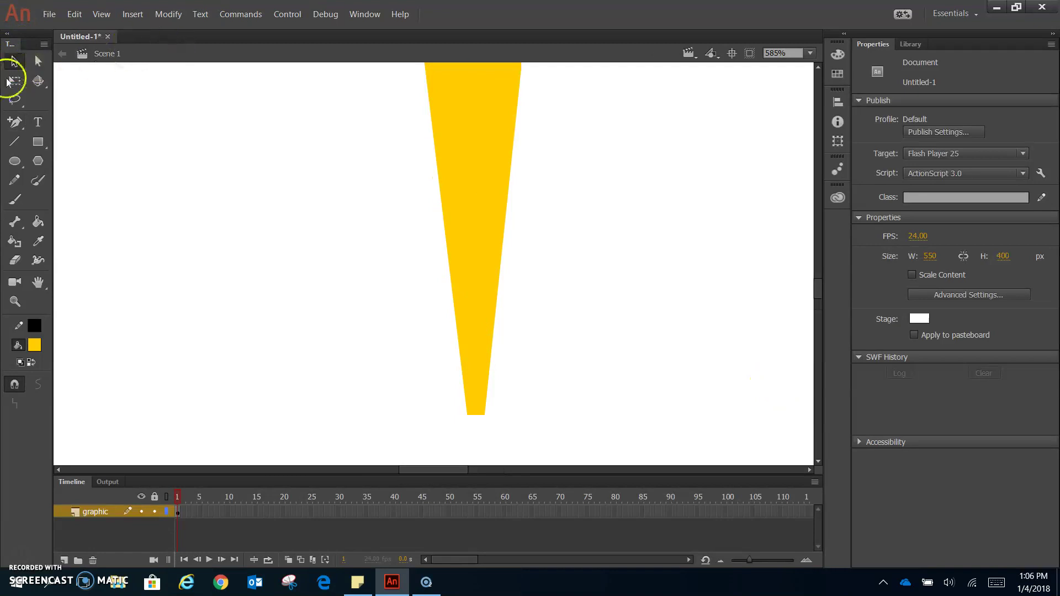
Step: Pull the remaining lower corner of the tapered ray inward so its flat tip becomes a single sharp point
{"action": "scroll", "coordinate": [529, 124], "scroll_direction": "up", "scroll_amount": 1}
{"action": "scroll", "coordinate": [560, 129], "scroll_direction": "down", "scroll_amount": 1}
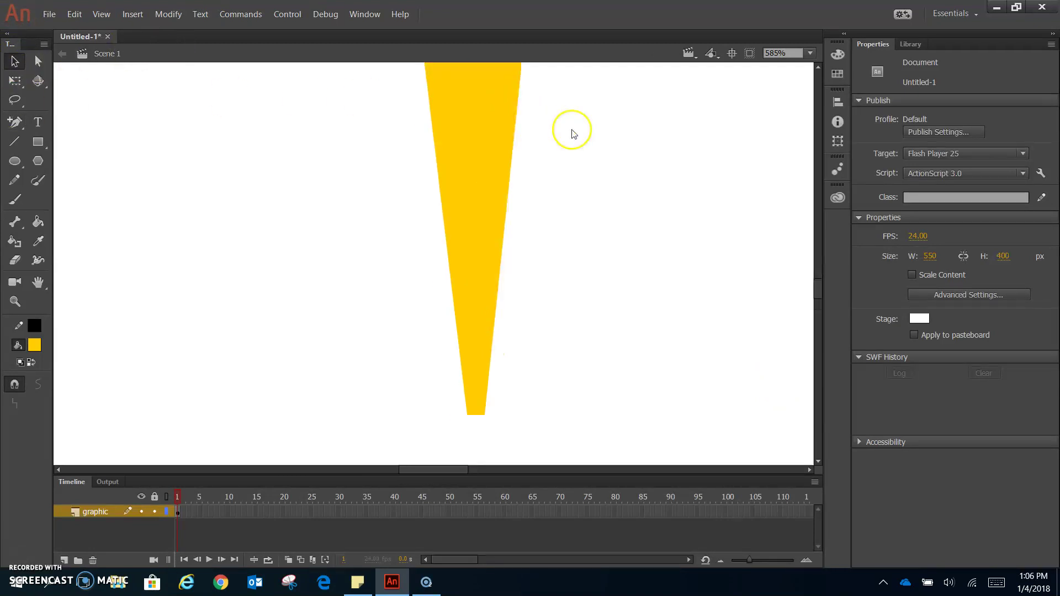
{"action": "left_click_drag", "start_coordinate": [485, 414], "coordinate": [472, 415]}
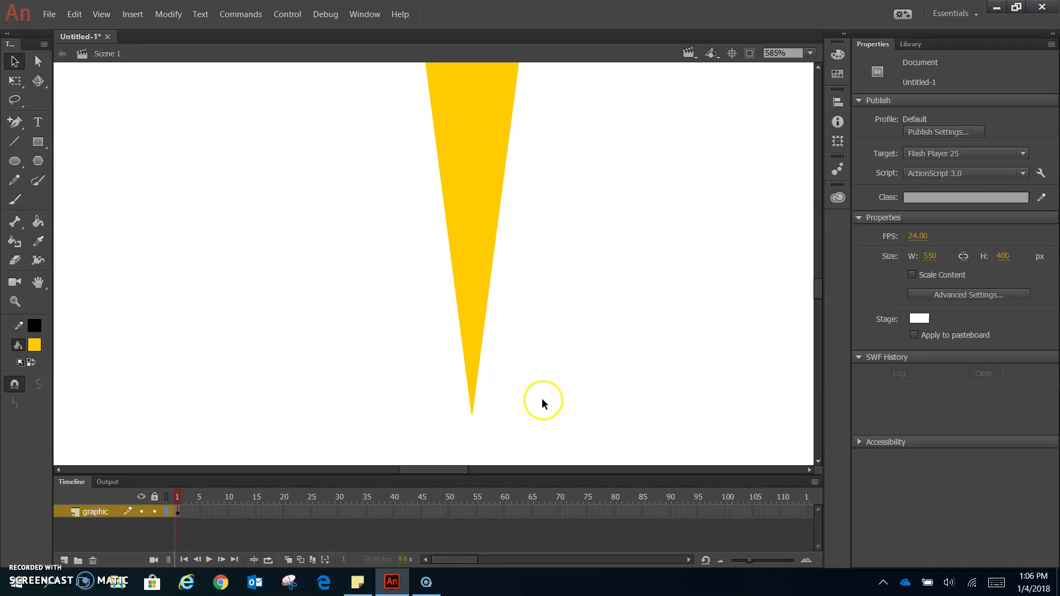
Step: Move the pointed ray slightly to the right below the circle, to about X 279, Y 229
{"action": "left_click", "coordinate": [811, 53]}
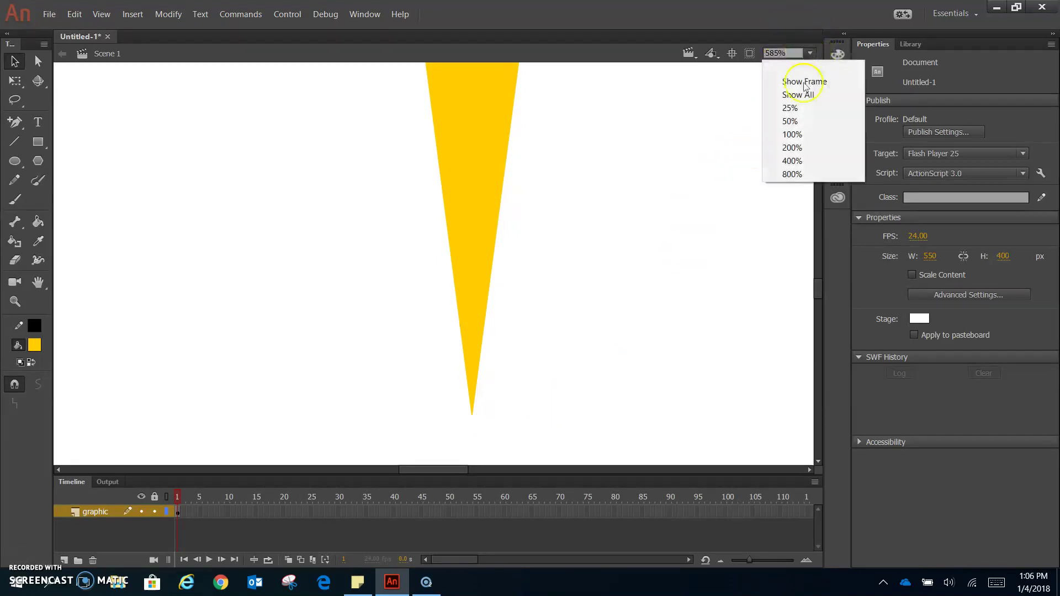
{"action": "left_click", "coordinate": [805, 84]}
{"action": "mouse_move", "coordinate": [450, 345]}
{"action": "left_mouse_down"}
{"action": "mouse_move", "coordinate": [456, 298]}
{"action": "mouse_move", "coordinate": [466, 329]}
{"action": "mouse_move", "coordinate": [456, 239]}
{"action": "mouse_move", "coordinate": [464, 331]}
{"action": "mouse_move", "coordinate": [448, 316]}
{"action": "mouse_move", "coordinate": [464, 320]}
{"action": "mouse_move", "coordinate": [455, 291]}
{"action": "mouse_move", "coordinate": [466, 324]}
{"action": "left_mouse_up"}
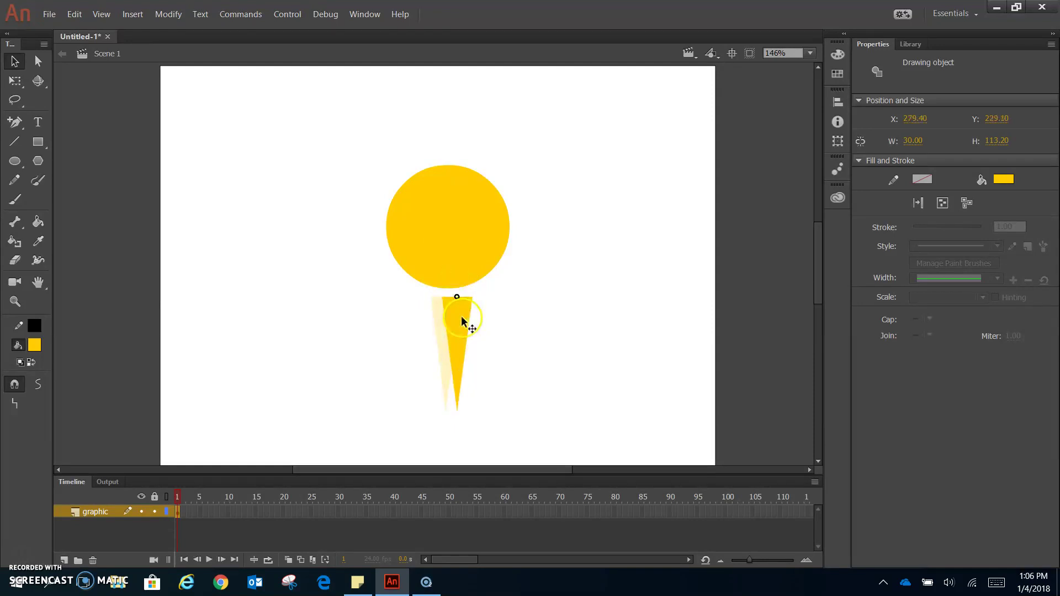
Step: Change the circle's fill colour to orange and deselect it
{"action": "left_click", "coordinate": [471, 243]}
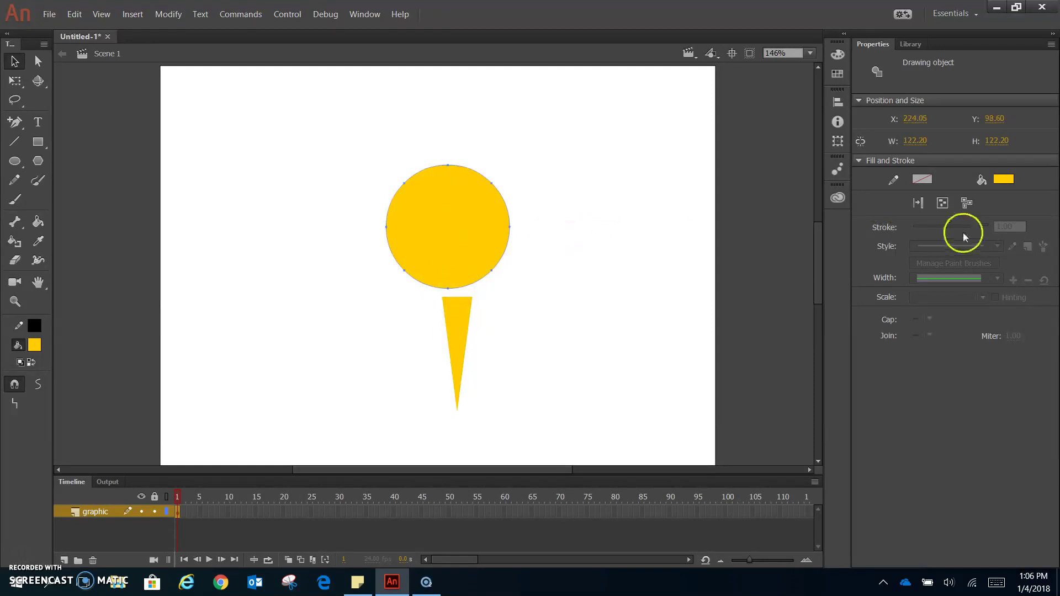
{"action": "left_click", "coordinate": [1005, 181]}
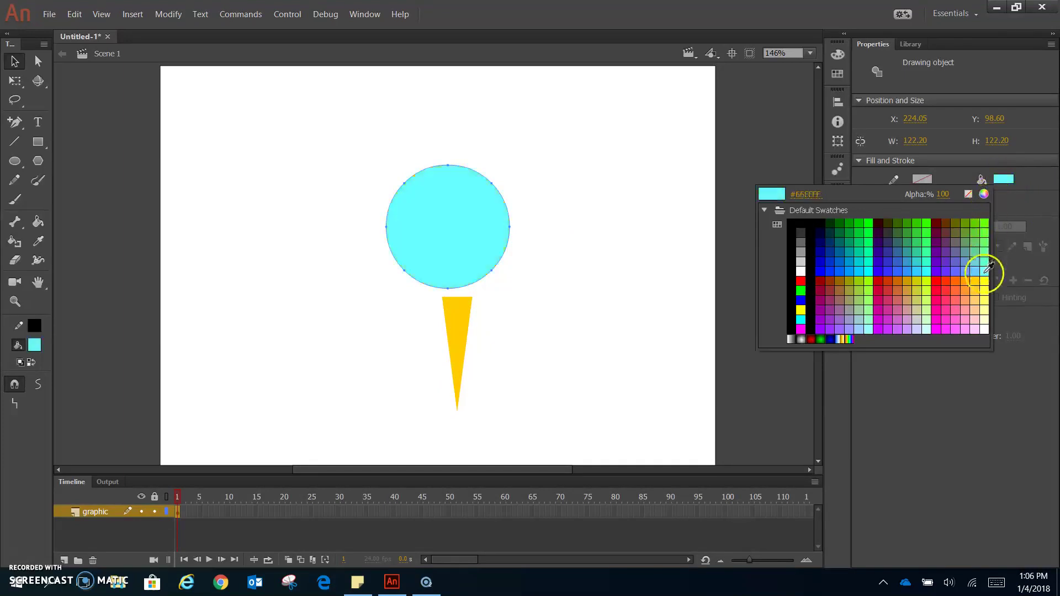
{"action": "left_click", "coordinate": [964, 281]}
{"action": "left_click", "coordinate": [433, 345]}
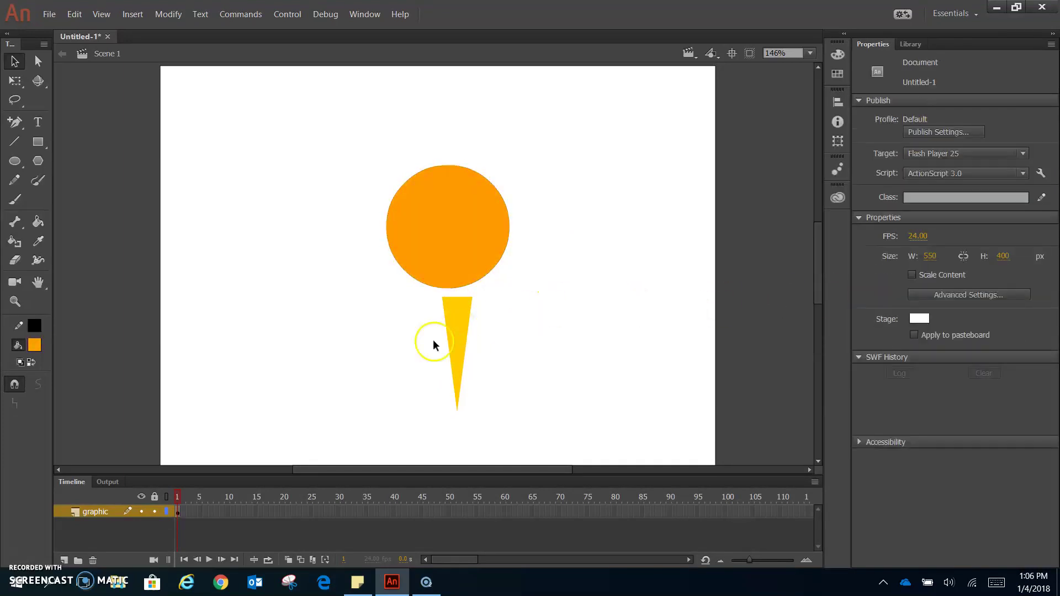
Step: Move the ray up over the lower half of the circle to about Y 166, and align both shapes on their horizontal centres
{"action": "left_click_drag", "start_coordinate": [460, 328], "coordinate": [449, 266]}
{"action": "left_click", "coordinate": [455, 236]}
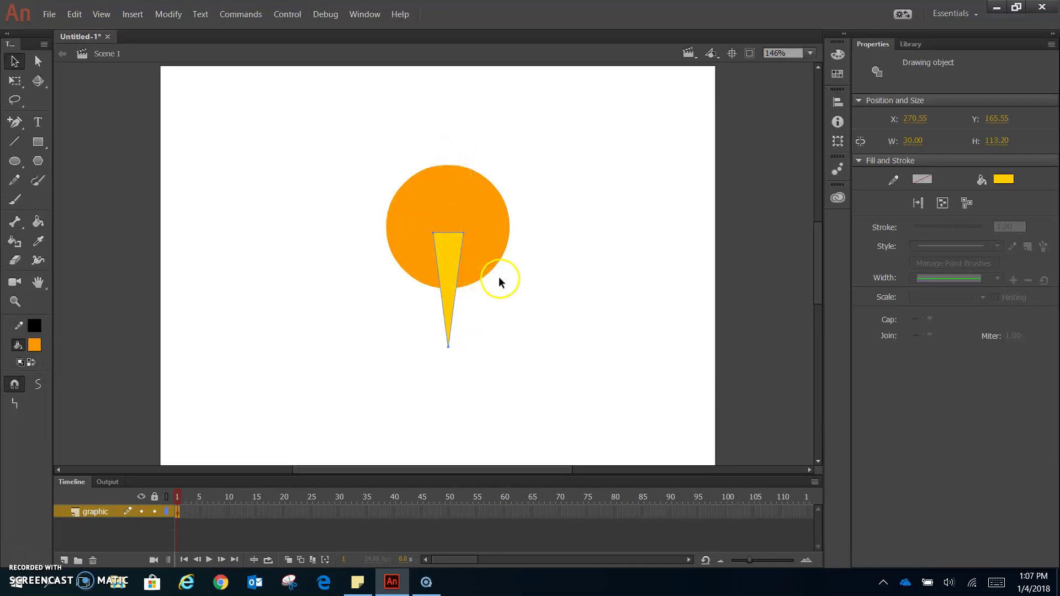
{"action": "left_click_drag", "start_coordinate": [349, 164], "coordinate": [509, 370]}
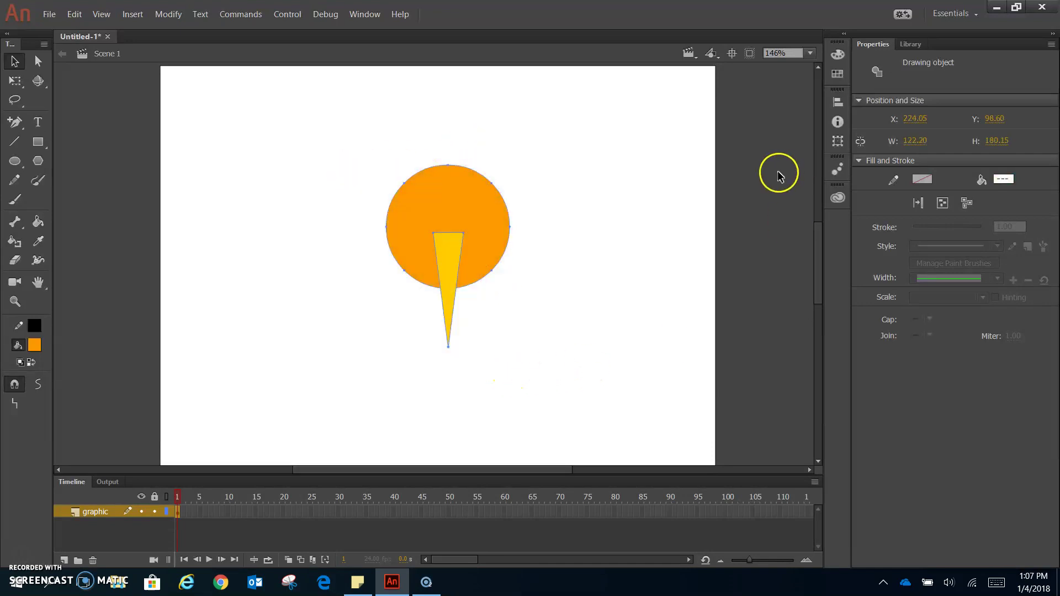
{"action": "left_click", "coordinate": [838, 102]}
{"action": "left_click", "coordinate": [715, 127]}
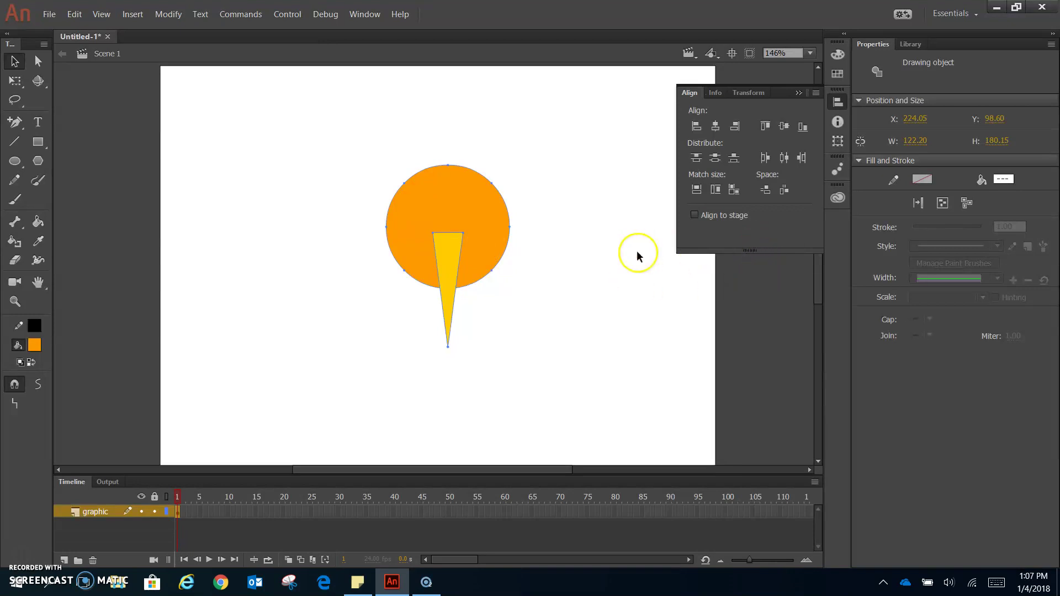
{"action": "left_click", "coordinate": [575, 280]}
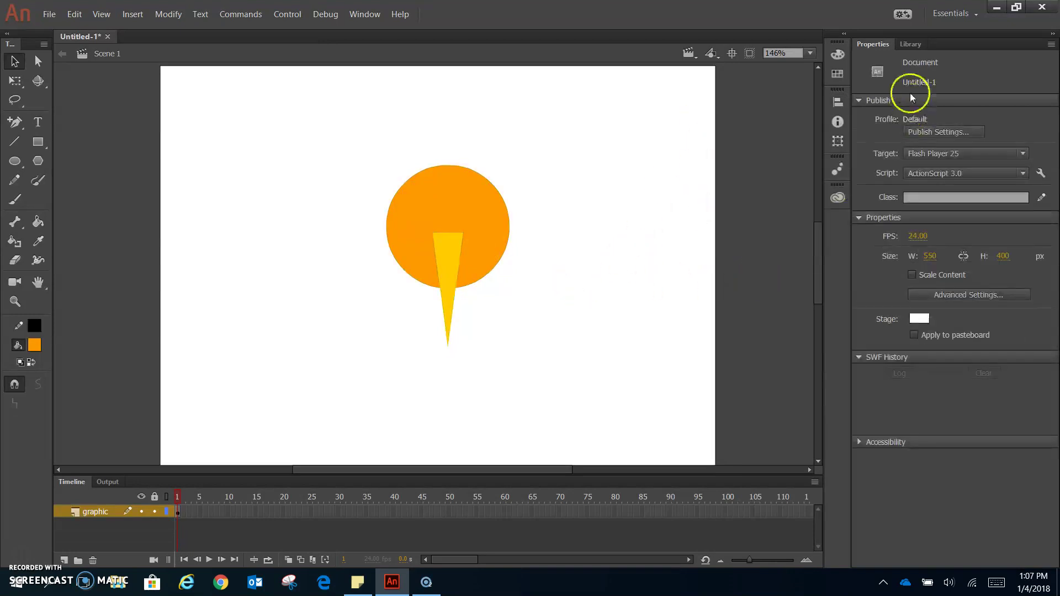
{"action": "left_click", "coordinate": [837, 102]}
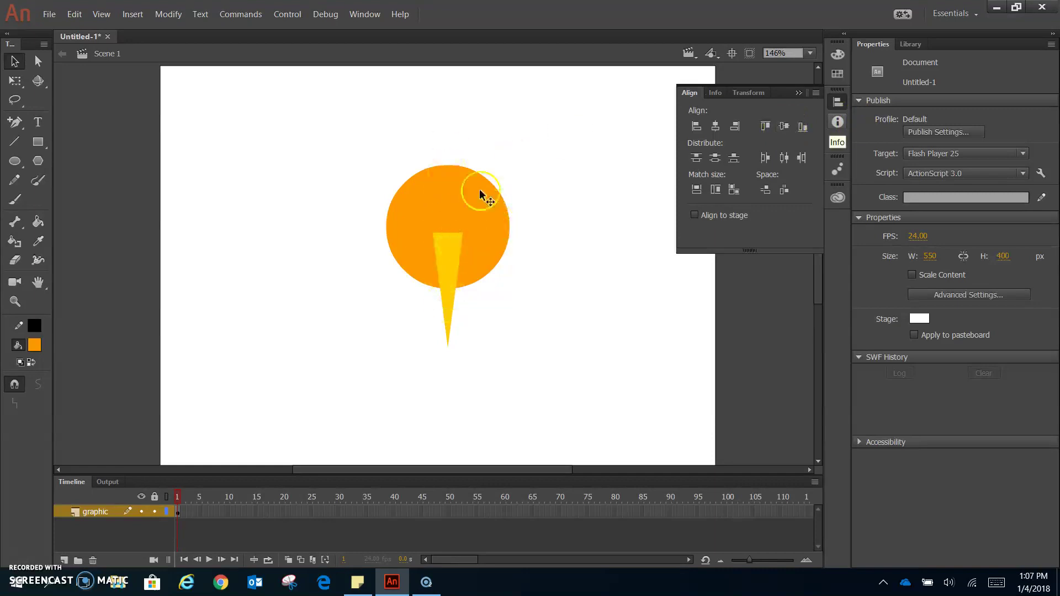
{"action": "left_click", "coordinate": [503, 333]}
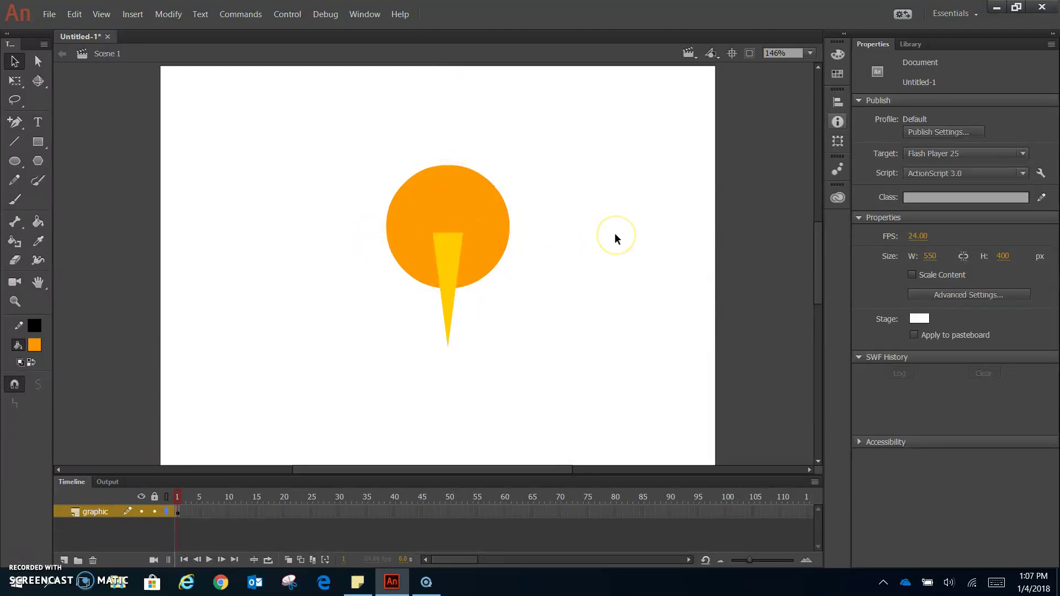
Step: Copy the yellow ray and paste the duplicate in place exactly over the original
{"action": "left_click", "coordinate": [454, 269]}
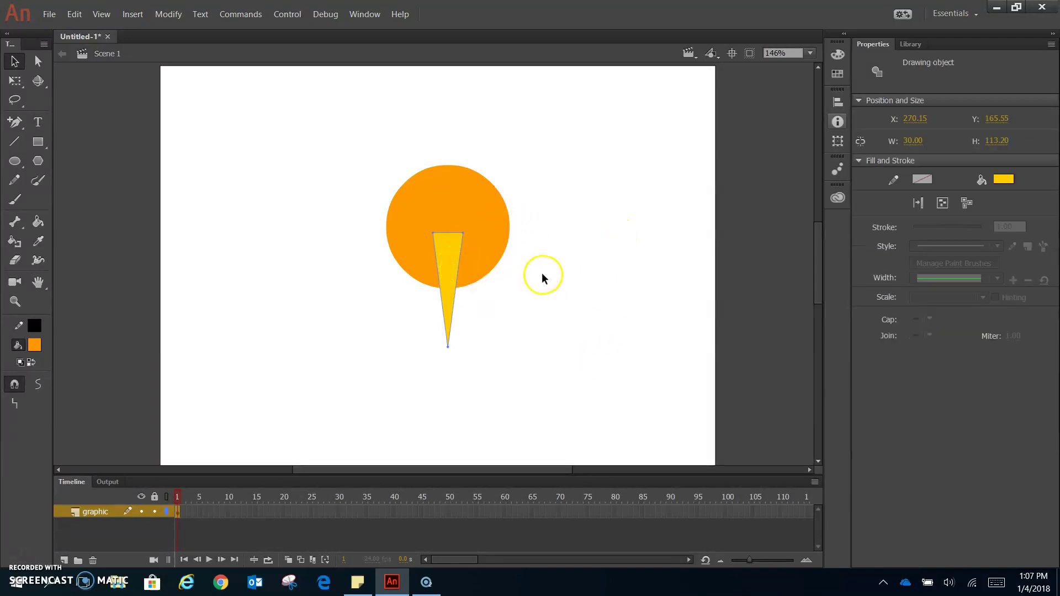
{"action": "key", "text": "ctrl+v"}
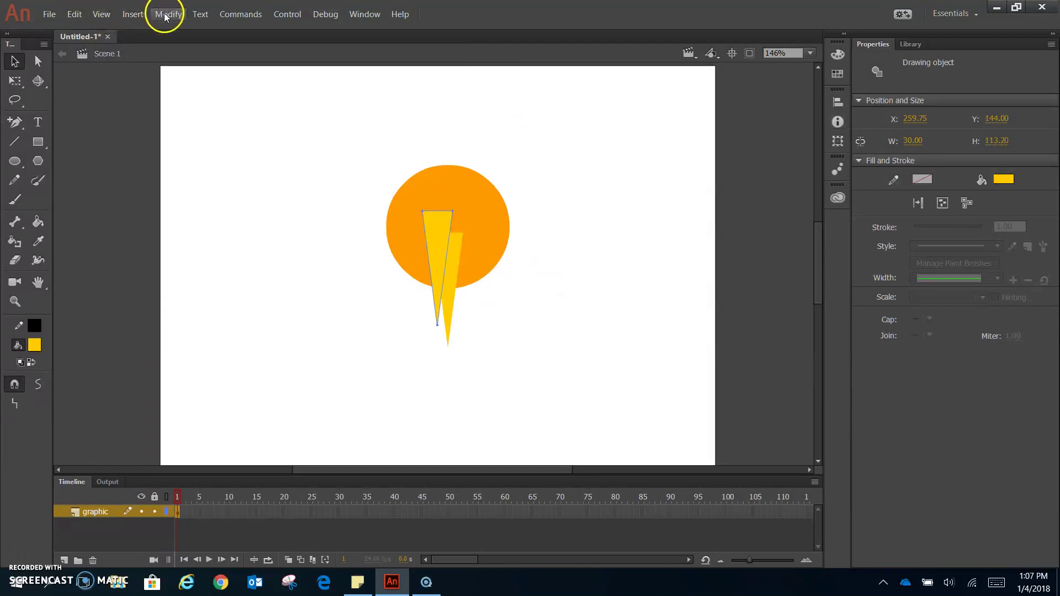
{"action": "key", "text": "ctrl+z"}
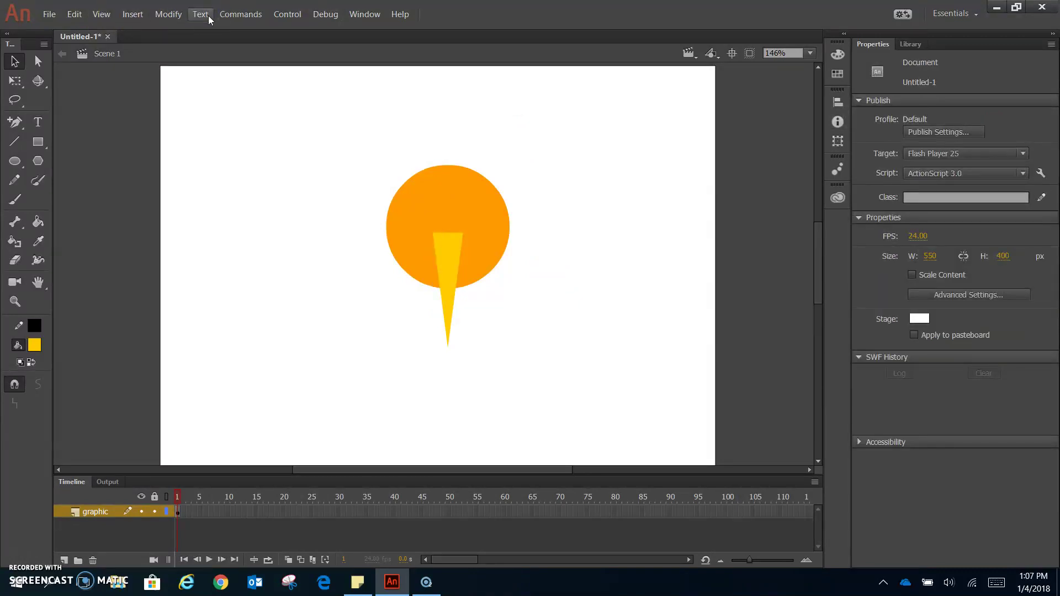
{"action": "left_click", "coordinate": [74, 13]}
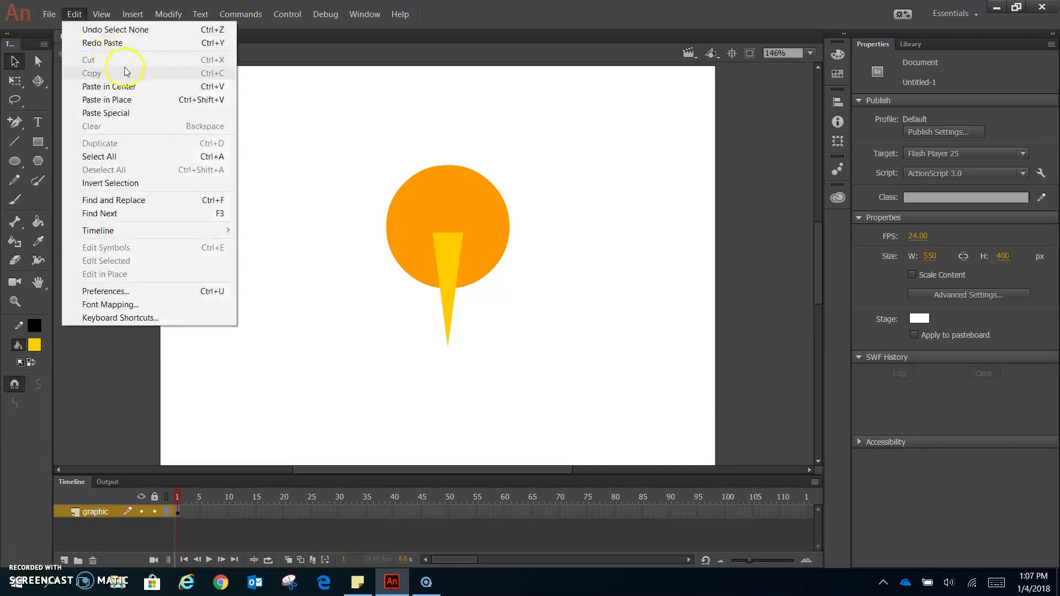
{"action": "left_click", "coordinate": [134, 100]}
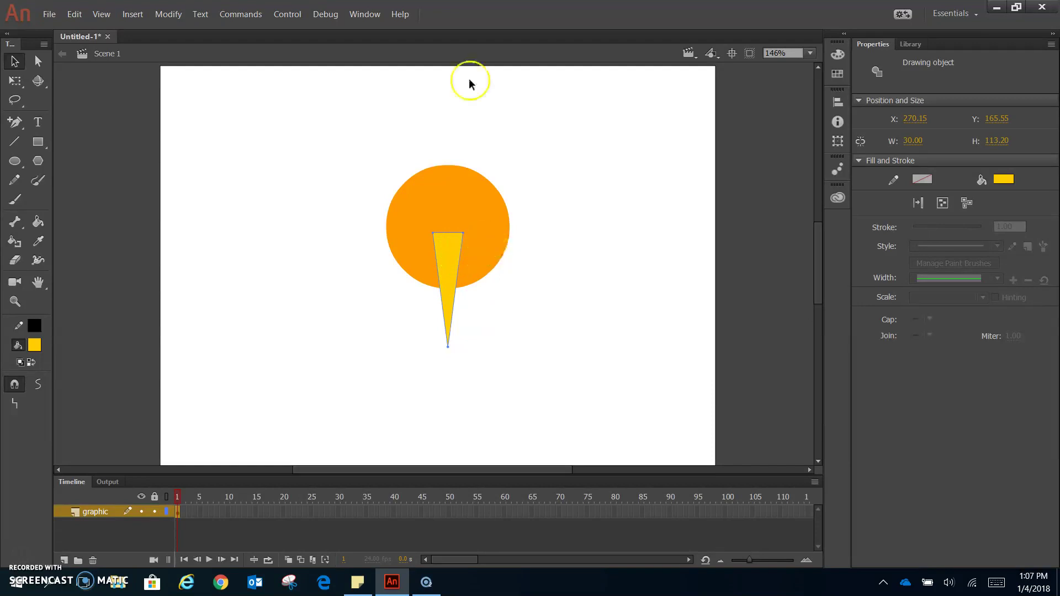
Step: Flip the pasted ray vertically so its point faces up
{"action": "left_click", "coordinate": [175, 15]}
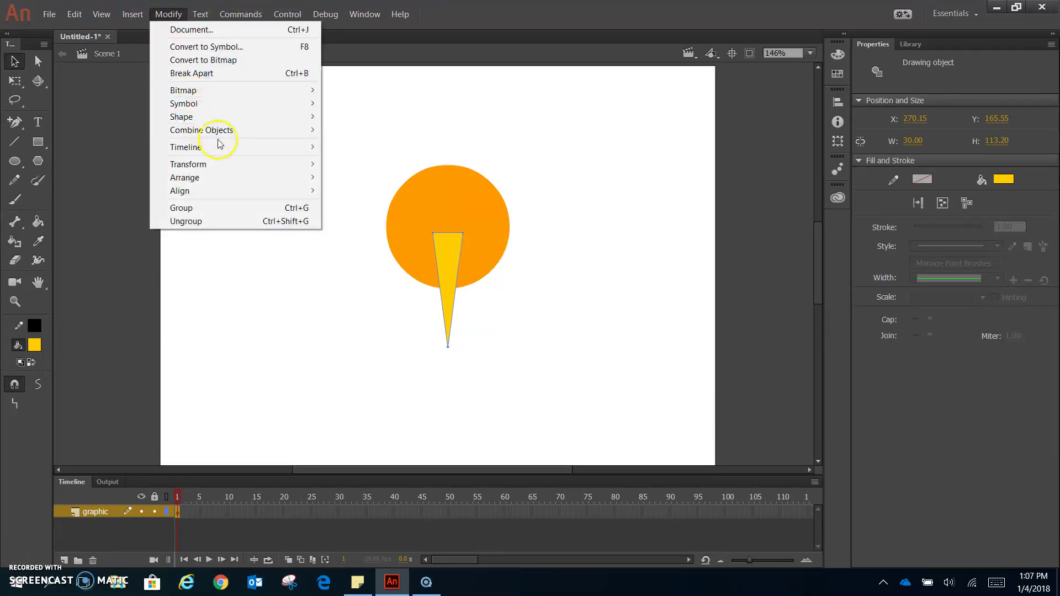
{"action": "mouse_move", "coordinate": [308, 169]}
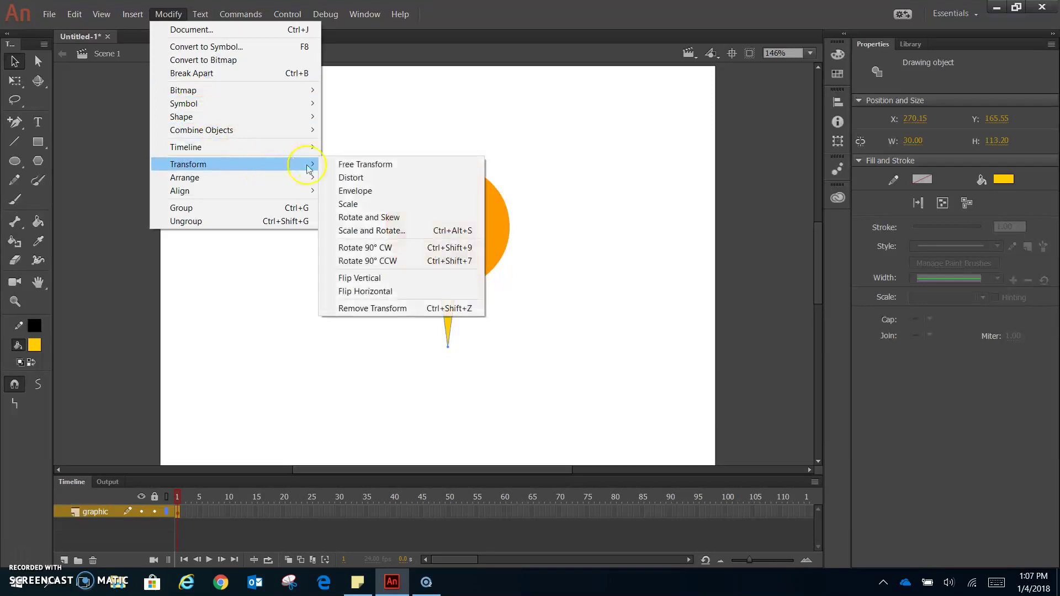
{"action": "left_click", "coordinate": [381, 277]}
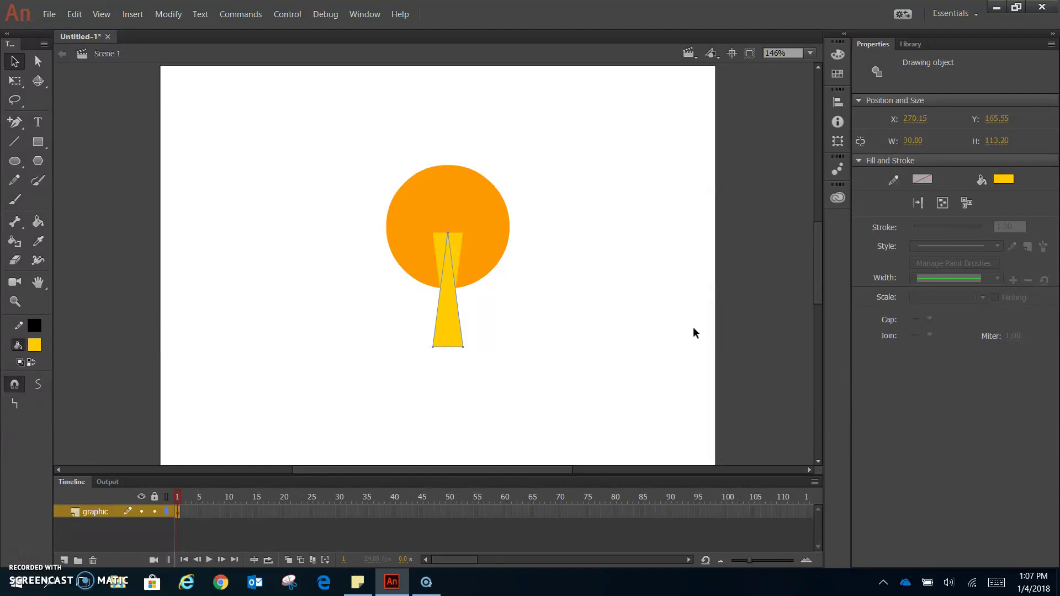
Step: Nudge the flipped ray straight up to Y 47.25, so its base sits just above the lower ray's base, and deselect it
{"action": "key", "text": "Up"}
{"action": "key", "text": "Up"}
{"action": "key", "text": "Up"}
{"action": "key", "text": "Up"}
{"action": "key", "text": "Up"}
{"action": "key", "text": "Up"}
{"action": "key", "text": "Up"}
{"action": "key", "text": "Up"}
{"action": "key", "text": "Up"}
{"action": "key", "text": "Up"}
{"action": "key", "text": "Up"}
{"action": "key", "text": "Up"}
{"action": "key", "text": "Up"}
{"action": "key", "text": "Up"}
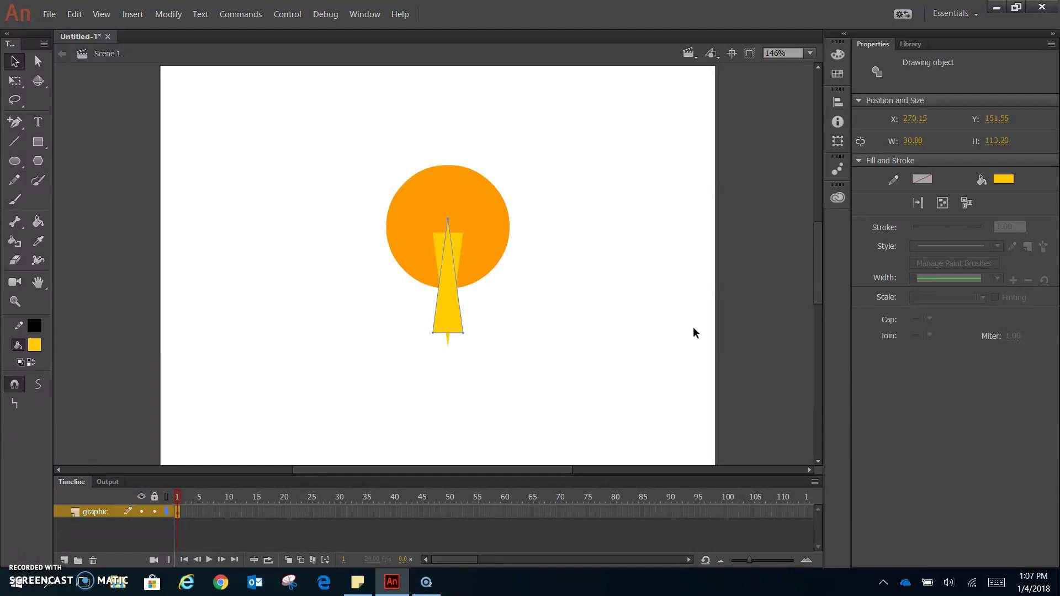
{"action": "key", "text": "Up"}
{"action": "key", "text": "Up"}
{"action": "key", "text": "Up"}
{"action": "key", "text": "Up"}
{"action": "key", "text": "Up"}
{"action": "key", "text": "Up"}
{"action": "key", "text": "Up"}
{"action": "key", "text": "Up"}
{"action": "key", "text": "Up"}
{"action": "key", "text": "Up"}
{"action": "key", "text": "Up"}
{"action": "key", "text": "Up"}
{"action": "key", "text": "Up"}
{"action": "key", "text": "Up"}
{"action": "key", "text": "Up"}
{"action": "key", "text": "Up"}
{"action": "key", "text": "Up"}
{"action": "key", "text": "Up"}
{"action": "key", "text": "Up"}
{"action": "key", "text": "Up"}
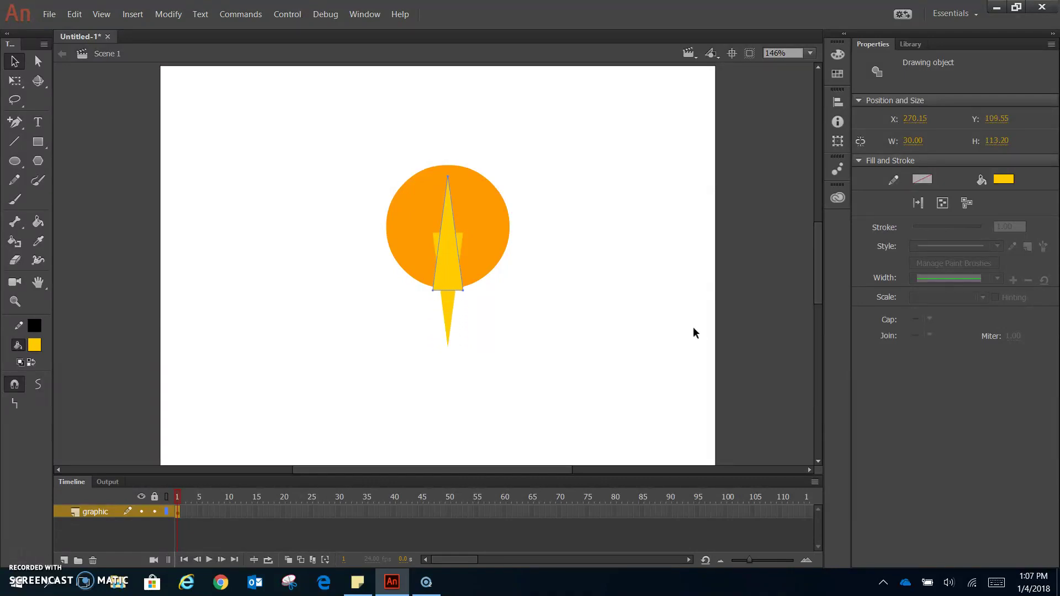
{"action": "key", "text": "Up"}
{"action": "key", "text": "Up"}
{"action": "key", "text": "Up"}
{"action": "key", "text": "Up"}
{"action": "key", "text": "Up"}
{"action": "key", "text": "Up"}
{"action": "key", "text": "Up"}
{"action": "key", "text": "Up"}
{"action": "key", "text": "Up"}
{"action": "key", "text": "Up"}
{"action": "key", "text": "Up"}
{"action": "key", "text": "Up"}
{"action": "key", "text": "Up"}
{"action": "key", "text": "Up"}
{"action": "key", "text": "Up"}
{"action": "key", "text": "Up"}
{"action": "key", "text": "Up"}
{"action": "key", "text": "Up"}
{"action": "key", "text": "Up"}
{"action": "key", "text": "Up"}
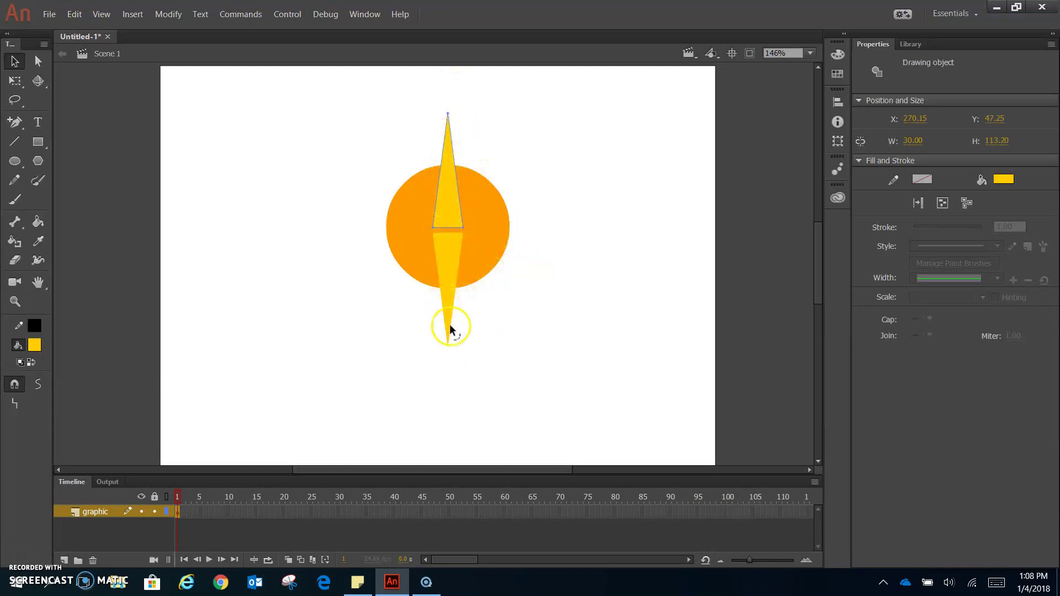
{"action": "left_click", "coordinate": [523, 314]}
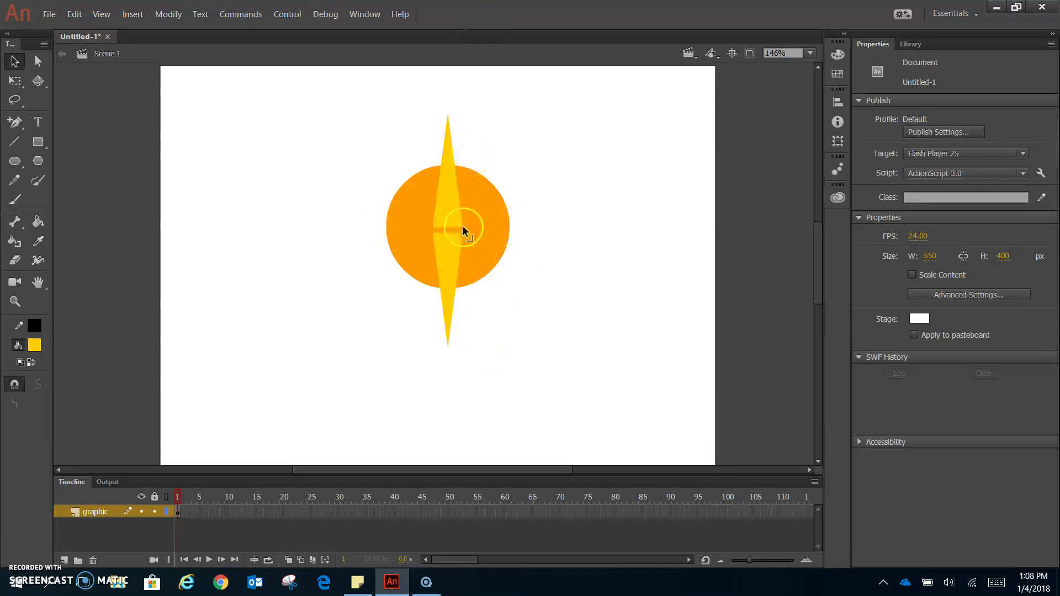
Step: Duplicate both vertical rays in place and rotate the copies 90 degrees so they point left and right
{"action": "left_click", "coordinate": [450, 273]}
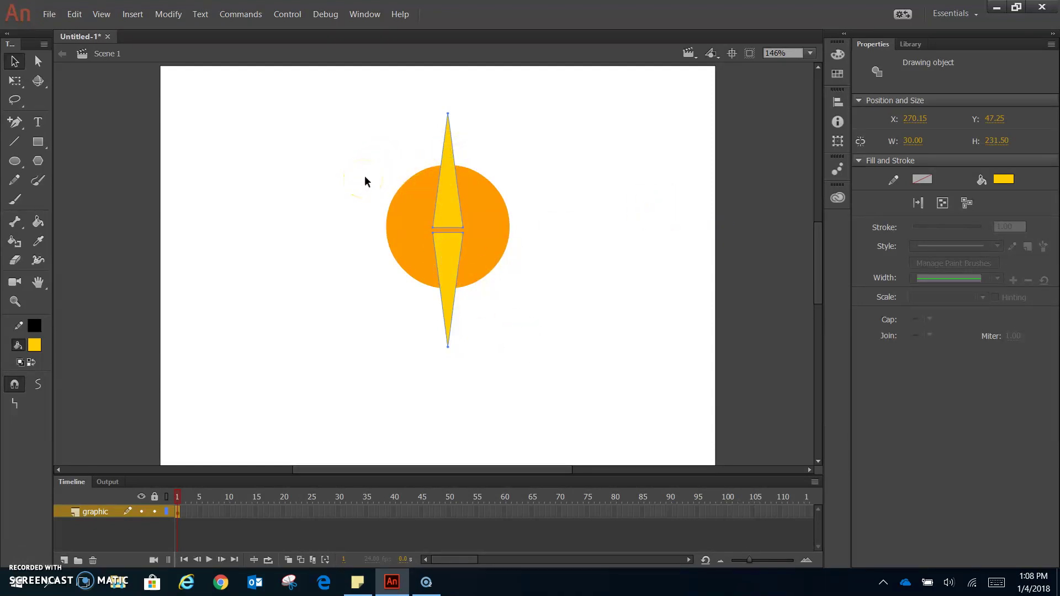
{"action": "left_click", "coordinate": [75, 14]}
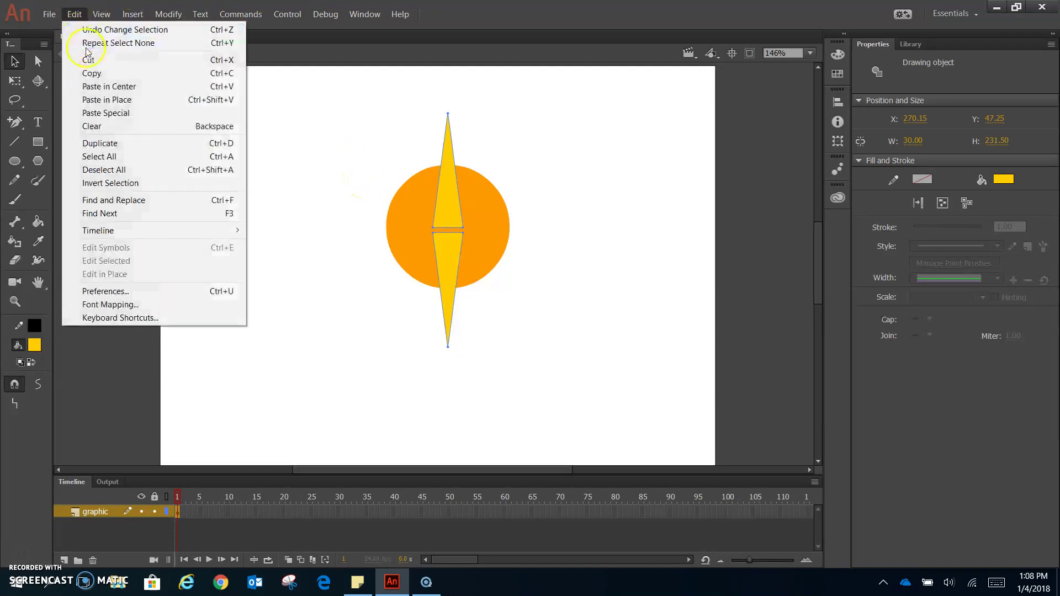
{"action": "left_click", "coordinate": [116, 101]}
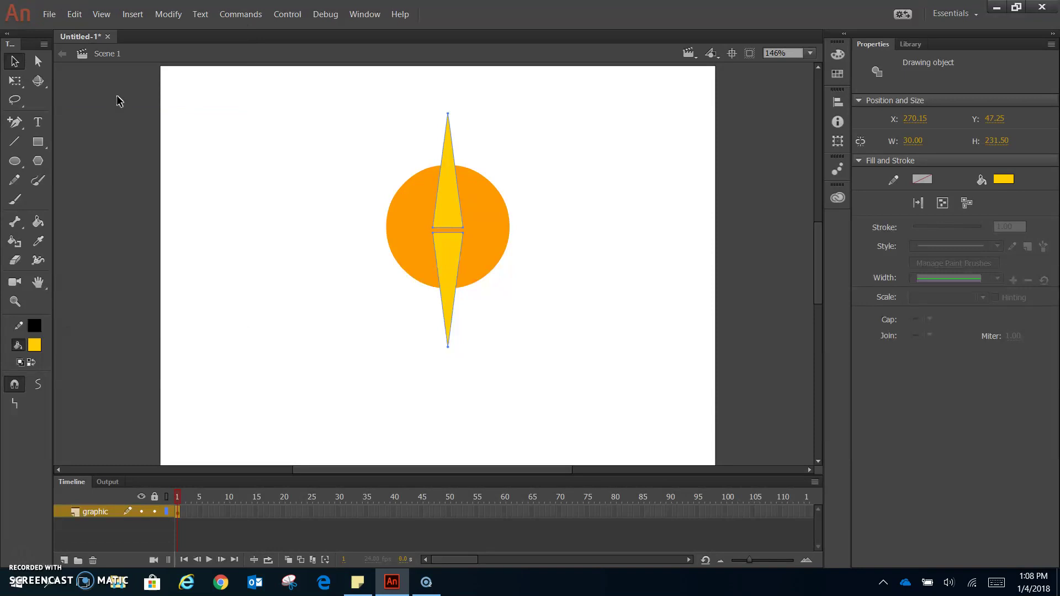
{"action": "left_click", "coordinate": [15, 81]}
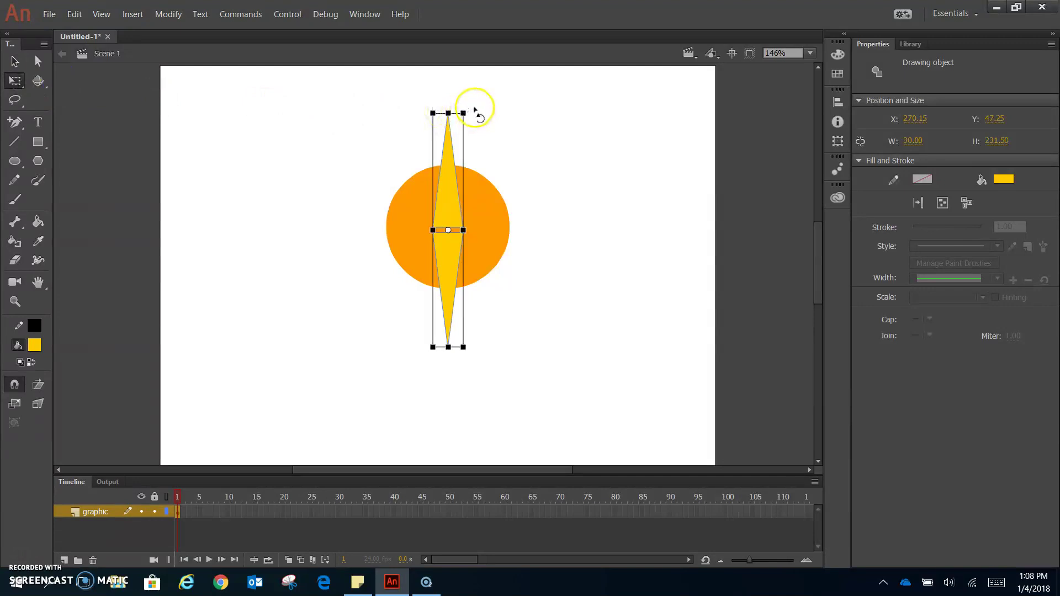
{"action": "left_click_drag", "start_coordinate": [474, 109], "coordinate": [562, 217]}
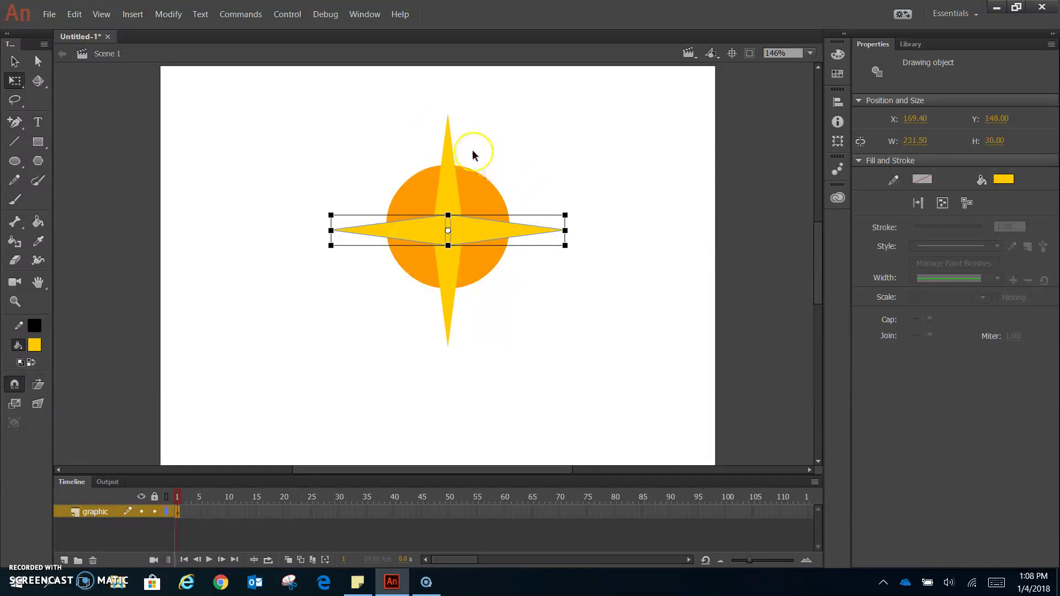
Step: Add the two vertical rays to the selection, then copy all four rays and paste them in place
{"action": "left_click", "coordinate": [448, 165], "text": "shift"}
{"action": "left_click", "coordinate": [455, 266], "text": "shift"}
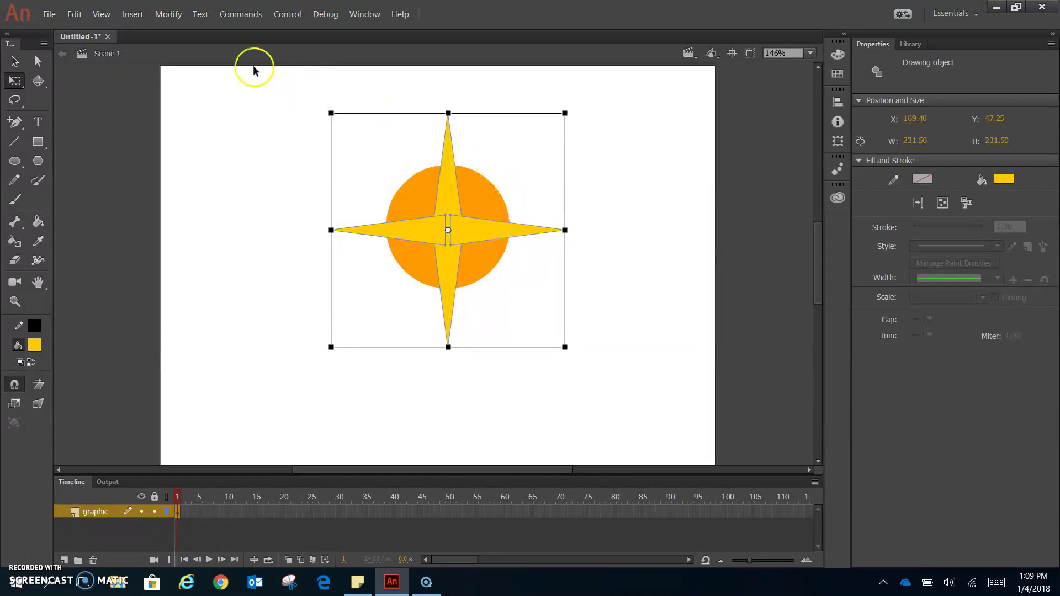
{"action": "left_click", "coordinate": [74, 13]}
{"action": "left_click", "coordinate": [94, 100]}
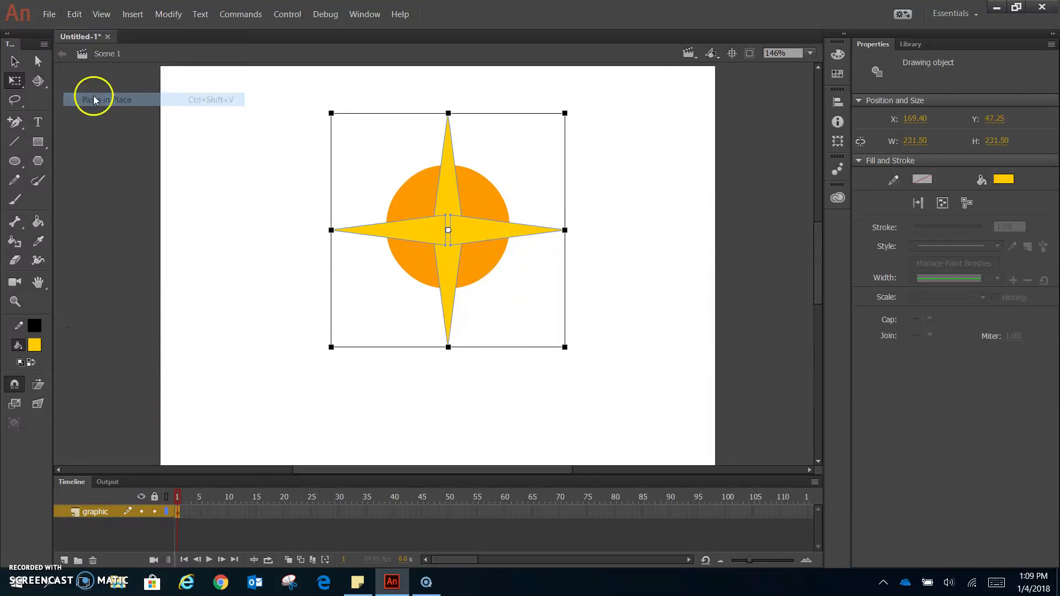
Step: Rotate the four copied rays about 28 degrees clockwise around the centre, so they fall between the original rays
{"action": "left_click_drag", "start_coordinate": [576, 107], "coordinate": [621, 157]}
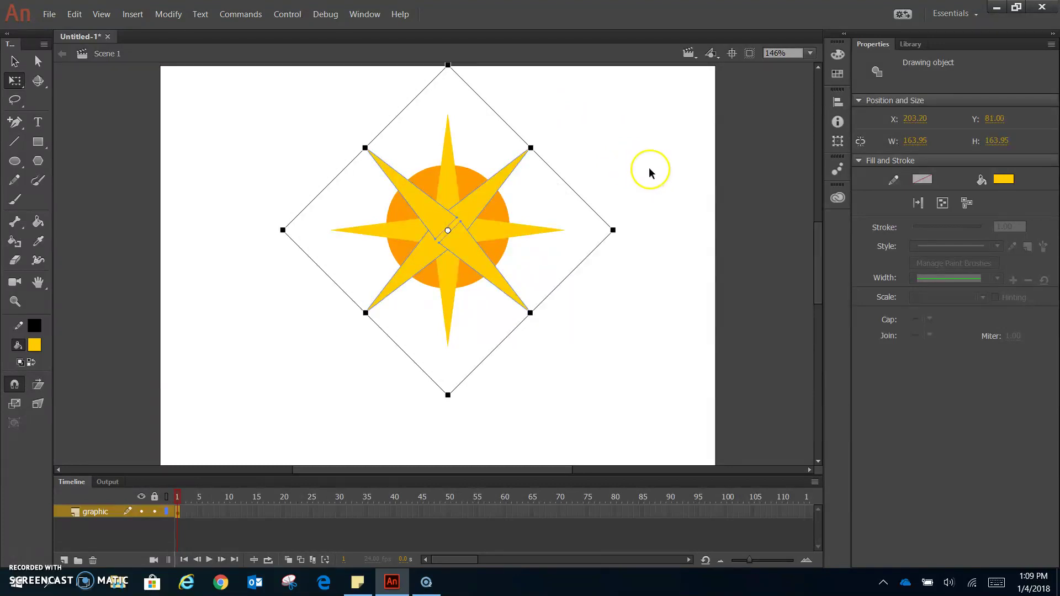
{"action": "key", "text": "ctrl+z"}
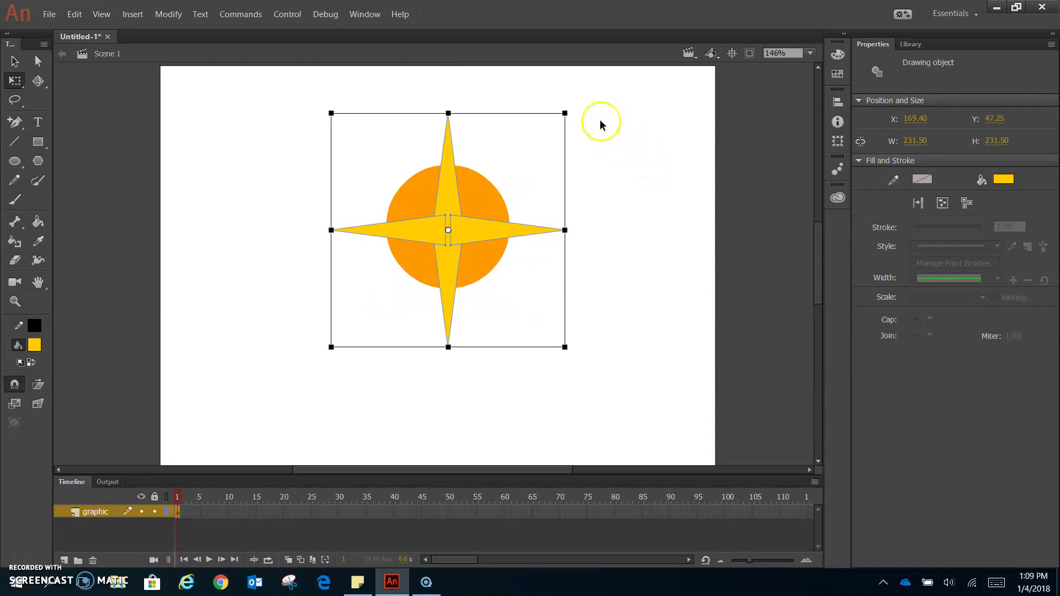
{"action": "left_click_drag", "start_coordinate": [580, 107], "coordinate": [635, 169]}
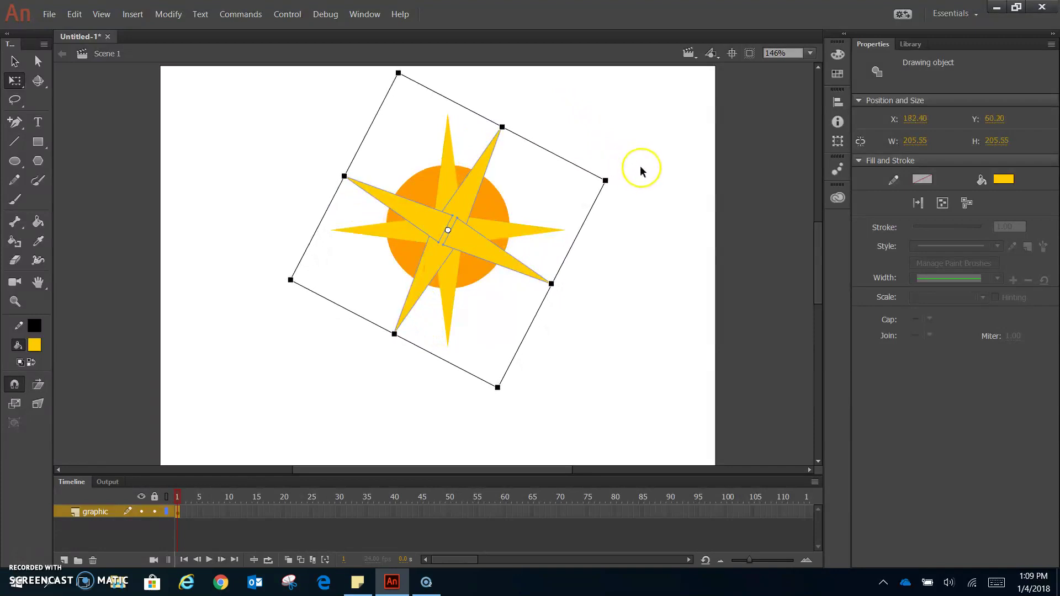
Step: Paste another copy of the four rays in place, rotate it about 30 degrees clockwise into the remaining gaps, and deselect it
{"action": "left_click", "coordinate": [75, 14]}
{"action": "left_click", "coordinate": [108, 99]}
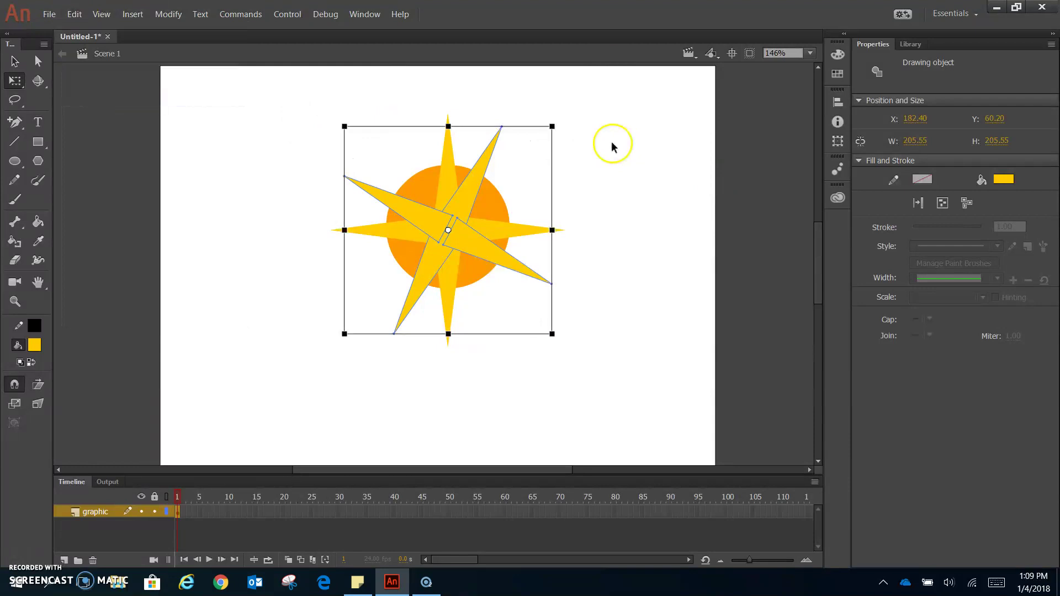
{"action": "left_click_drag", "start_coordinate": [569, 131], "coordinate": [595, 187]}
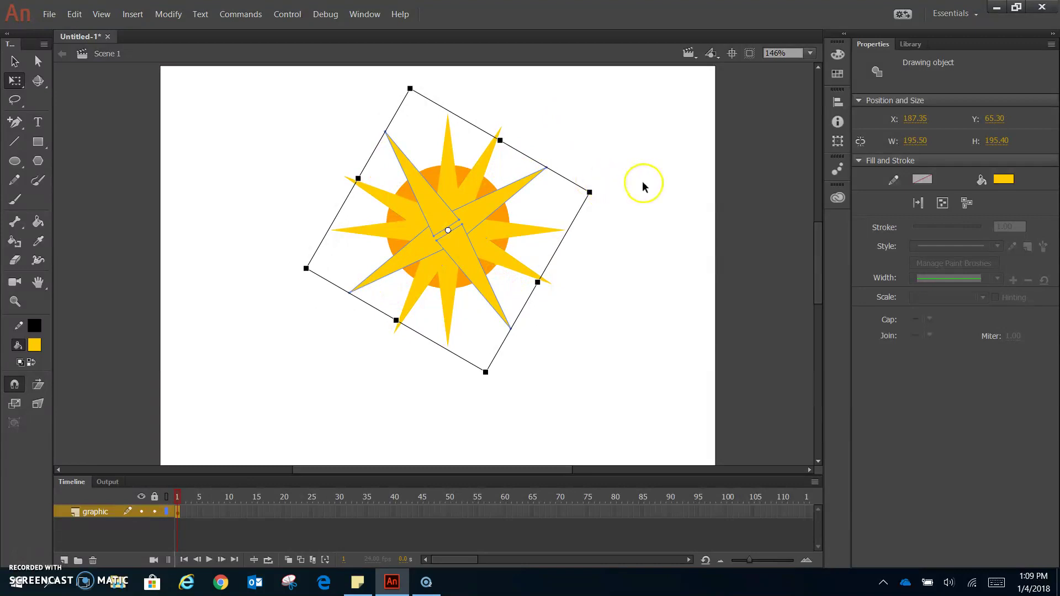
{"action": "left_click", "coordinate": [590, 208]}
Step: Change the orange circle's fill to the rays' golden yellow and deselect it
{"action": "left_click", "coordinate": [504, 214]}
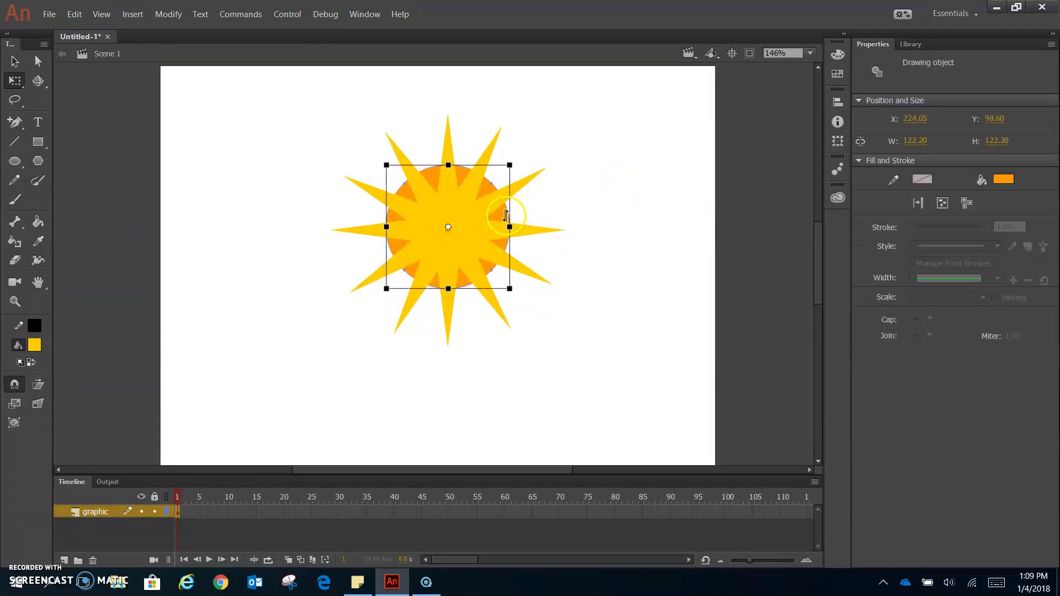
{"action": "left_click", "coordinate": [14, 61]}
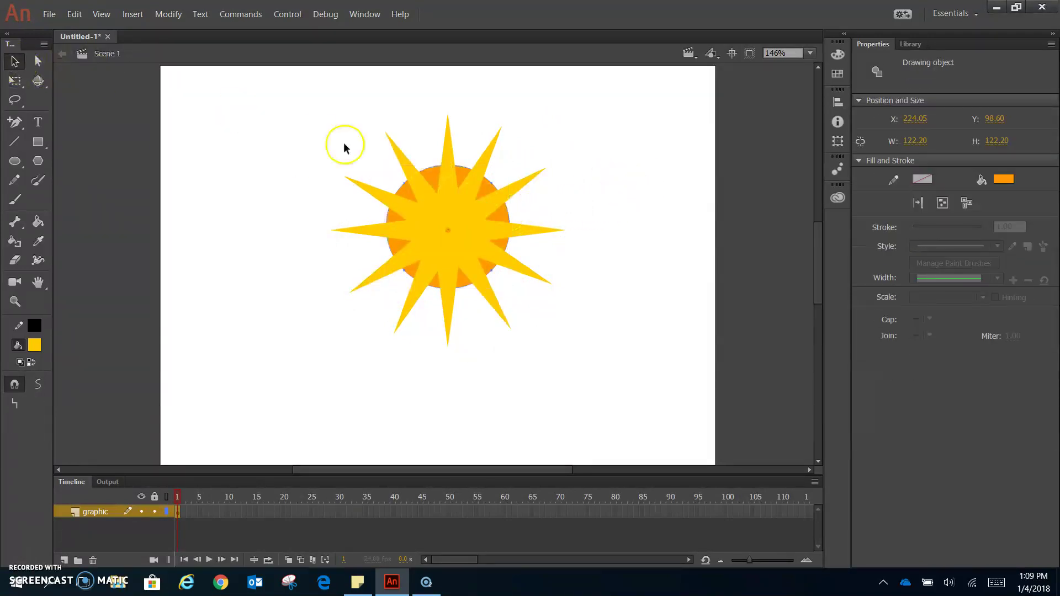
{"action": "left_click", "coordinate": [1000, 184]}
{"action": "left_click", "coordinate": [519, 188]}
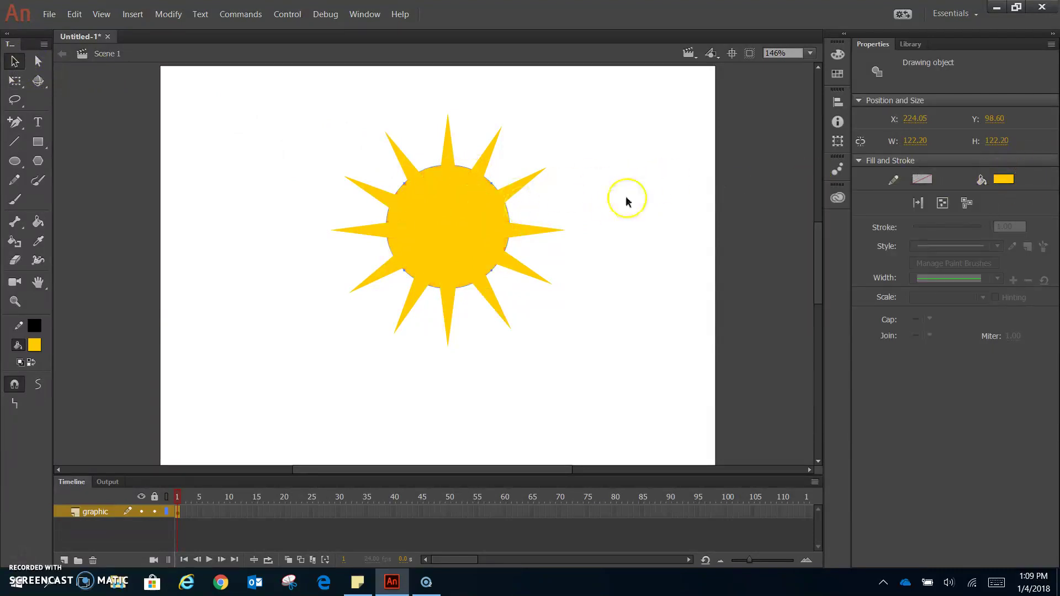
{"action": "left_click", "coordinate": [274, 157]}
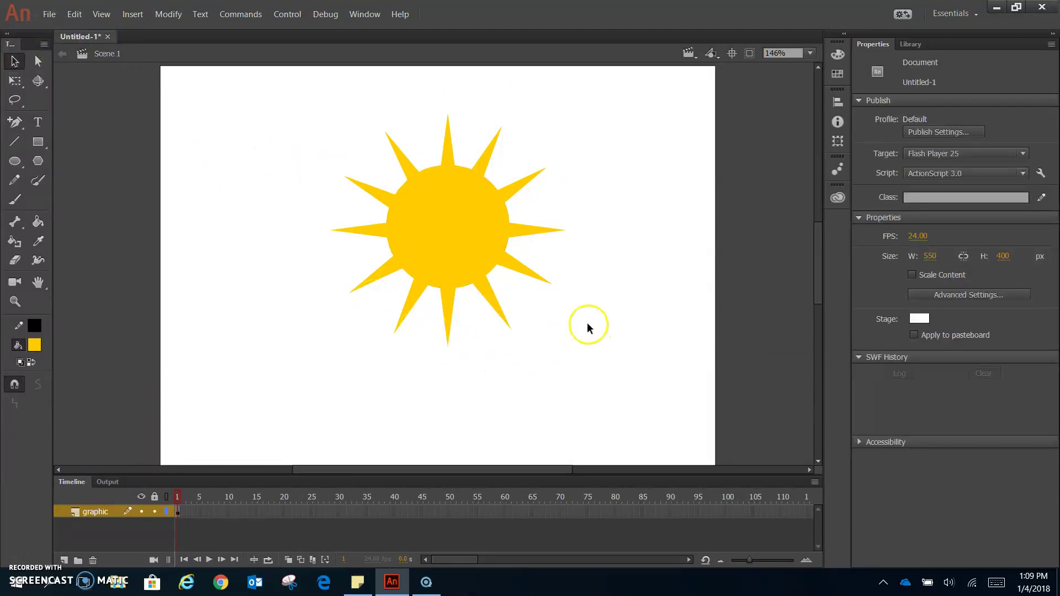
Step: Select the circle and all the rays and convert them to a graphic symbol named g_sun
{"action": "left_click", "coordinate": [349, 231]}
{"action": "left_click", "coordinate": [548, 303]}
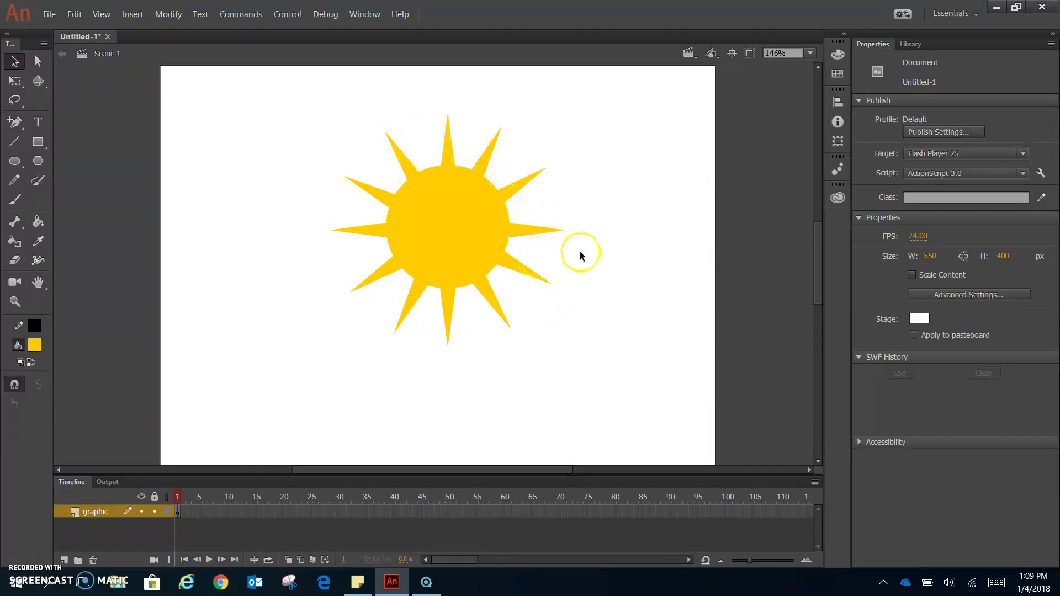
{"action": "mouse_move", "coordinate": [308, 103]}
{"action": "left_mouse_down"}
{"action": "mouse_move", "coordinate": [520, 466]}
{"action": "mouse_move", "coordinate": [581, 381]}
{"action": "left_mouse_up"}
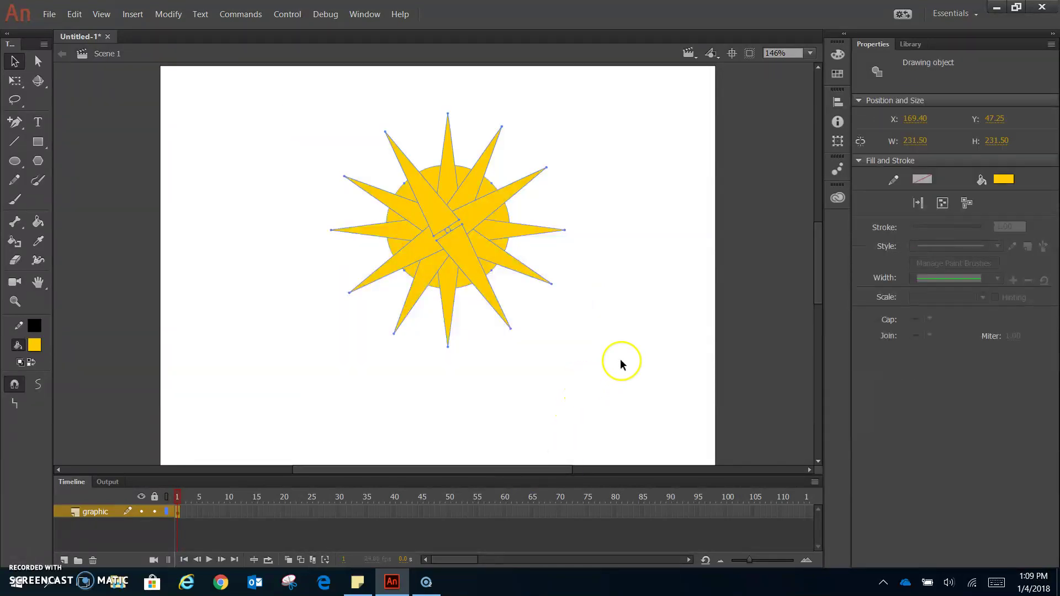
{"action": "left_click", "coordinate": [174, 14]}
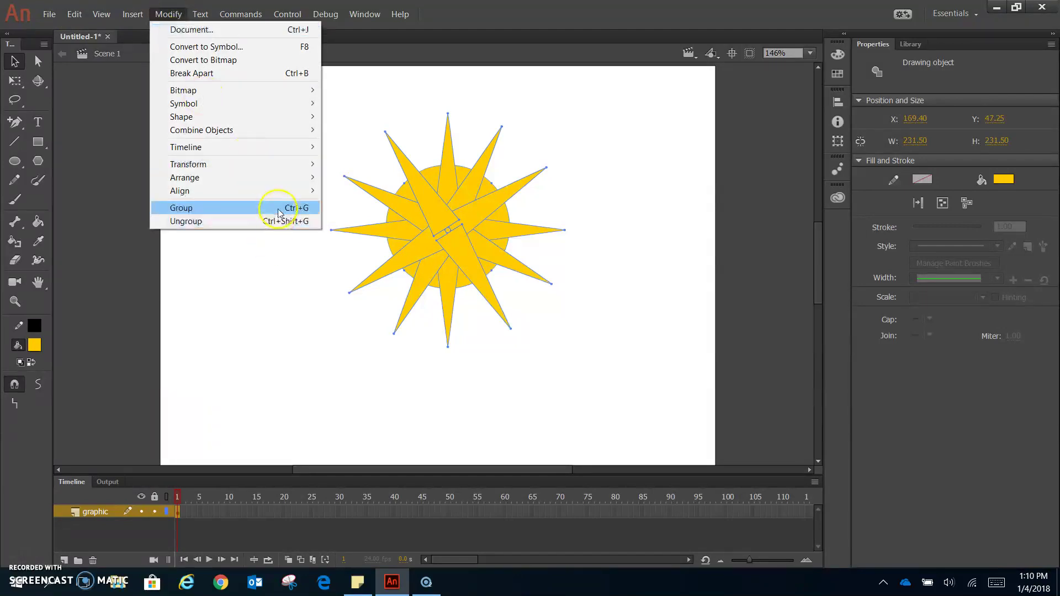
{"action": "left_click", "coordinate": [196, 48]}
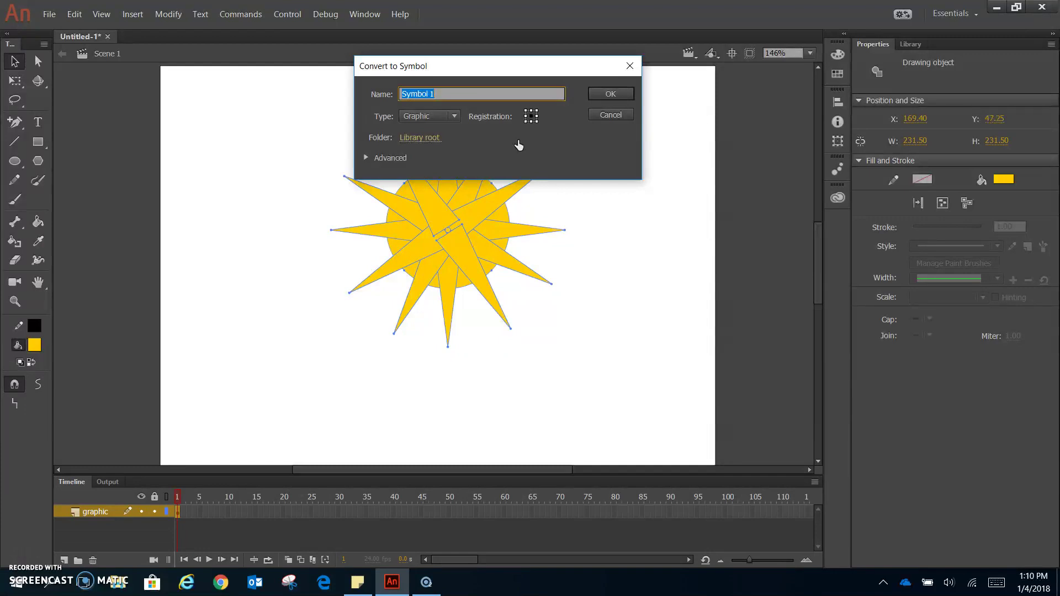
{"action": "type", "text": "g_sun"}
{"action": "left_click", "coordinate": [408, 116]}
{"action": "left_click", "coordinate": [424, 162]}
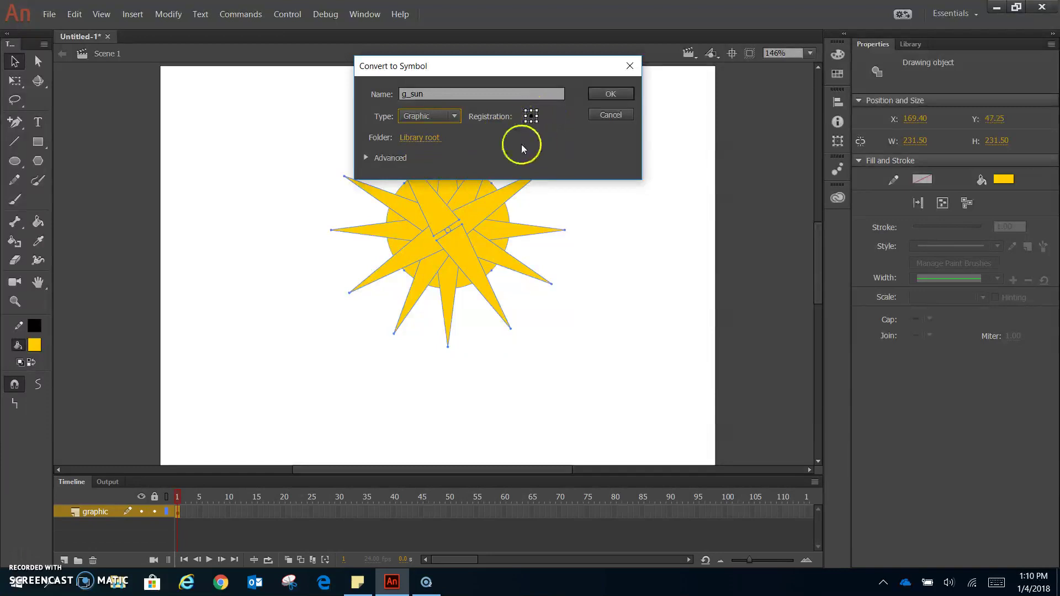
{"action": "left_click", "coordinate": [623, 95]}
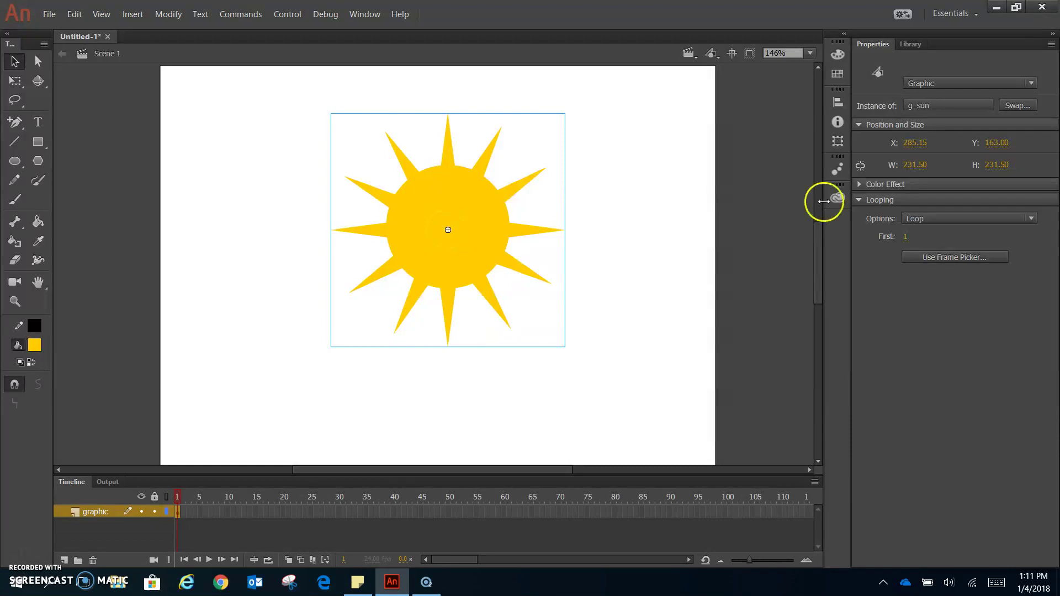
Step: Preview the g_sun symbol in the library, then move its instance to about X 126.60, Y 219.05 on the stage's left side
{"action": "left_click", "coordinate": [912, 43]}
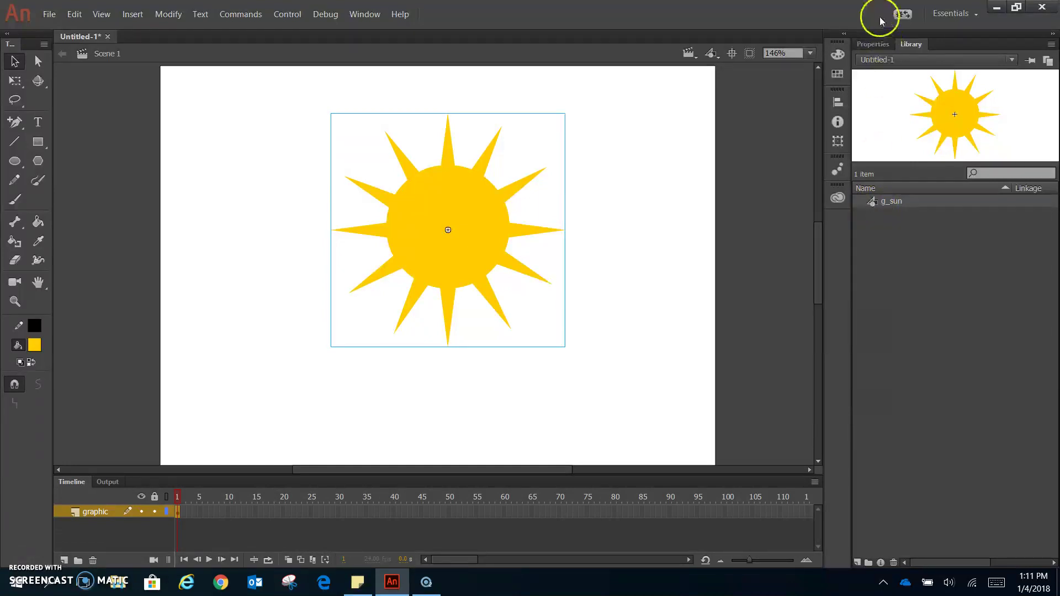
{"action": "left_click", "coordinate": [875, 44]}
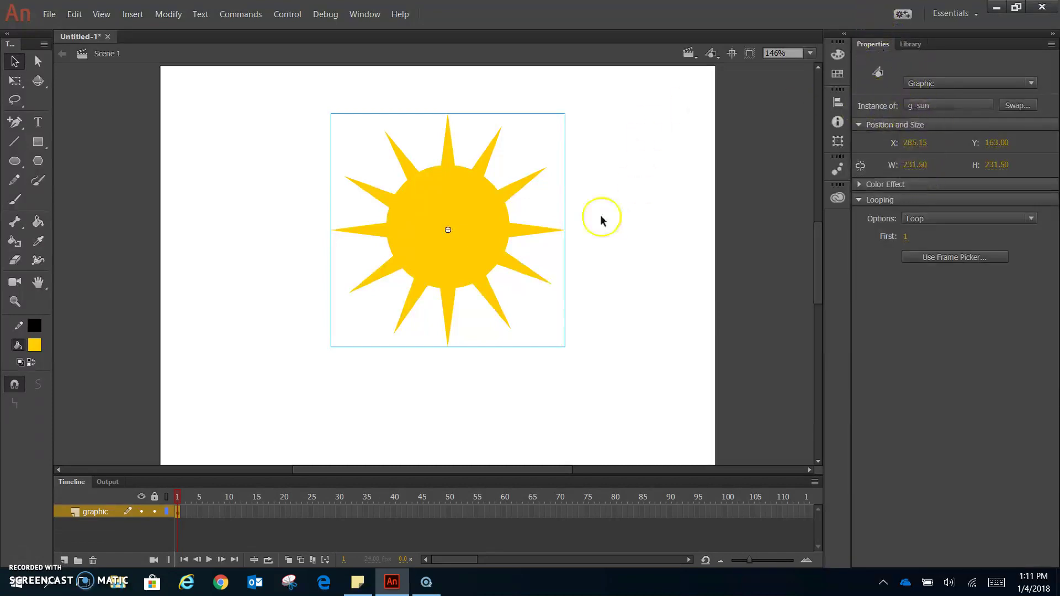
{"action": "mouse_move", "coordinate": [473, 225]}
{"action": "left_mouse_down"}
{"action": "mouse_move", "coordinate": [482, 217]}
{"action": "mouse_move", "coordinate": [345, 203]}
{"action": "mouse_move", "coordinate": [316, 275]}
{"action": "left_mouse_up"}
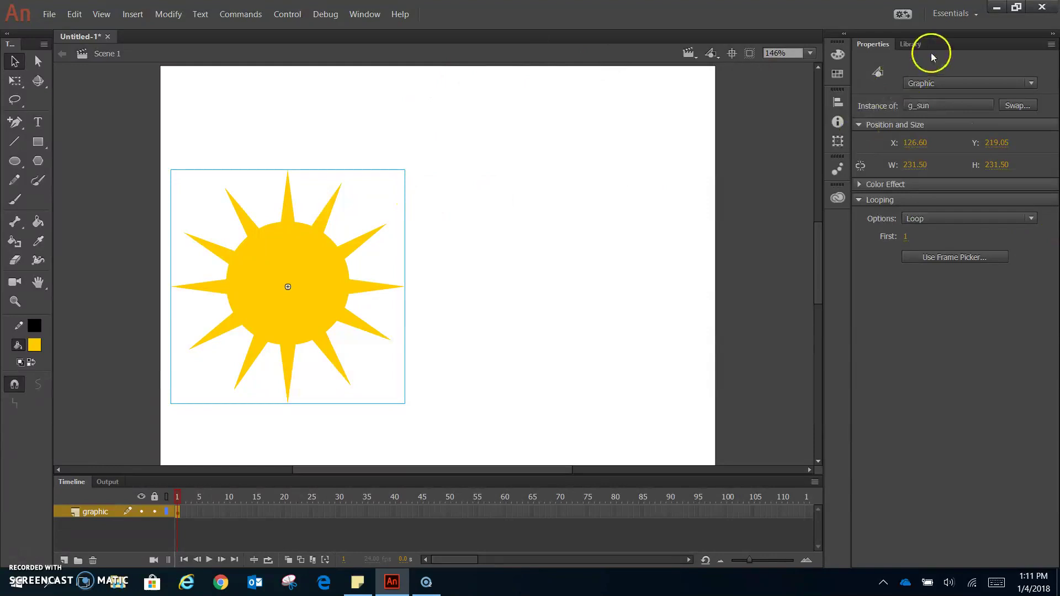
Step: Scale the sun instance down proportionally to about a third of its size and move it lower on the stage
{"action": "left_click", "coordinate": [911, 44]}
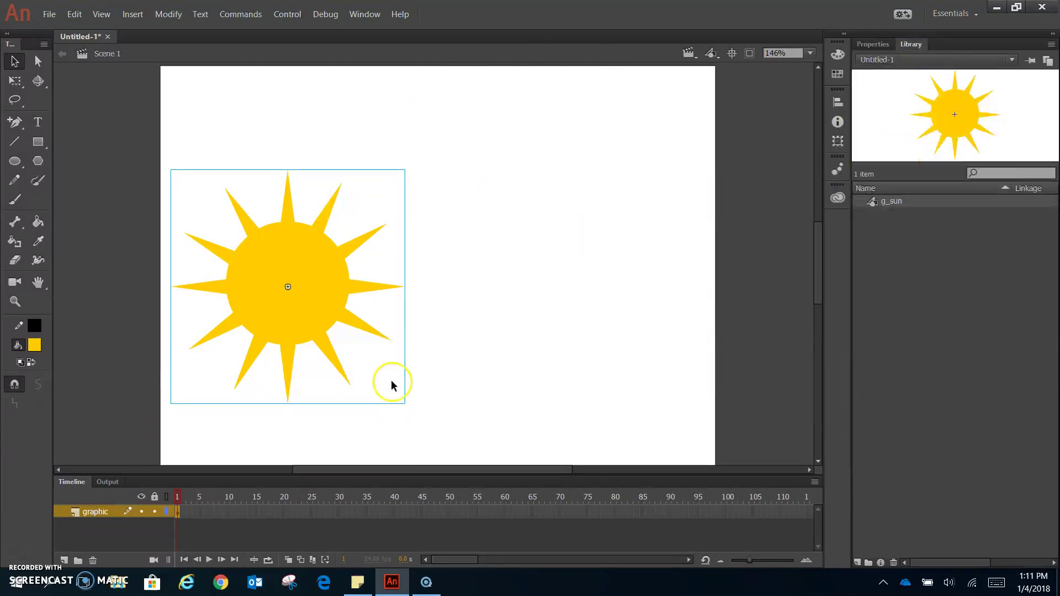
{"action": "left_click", "coordinate": [15, 80]}
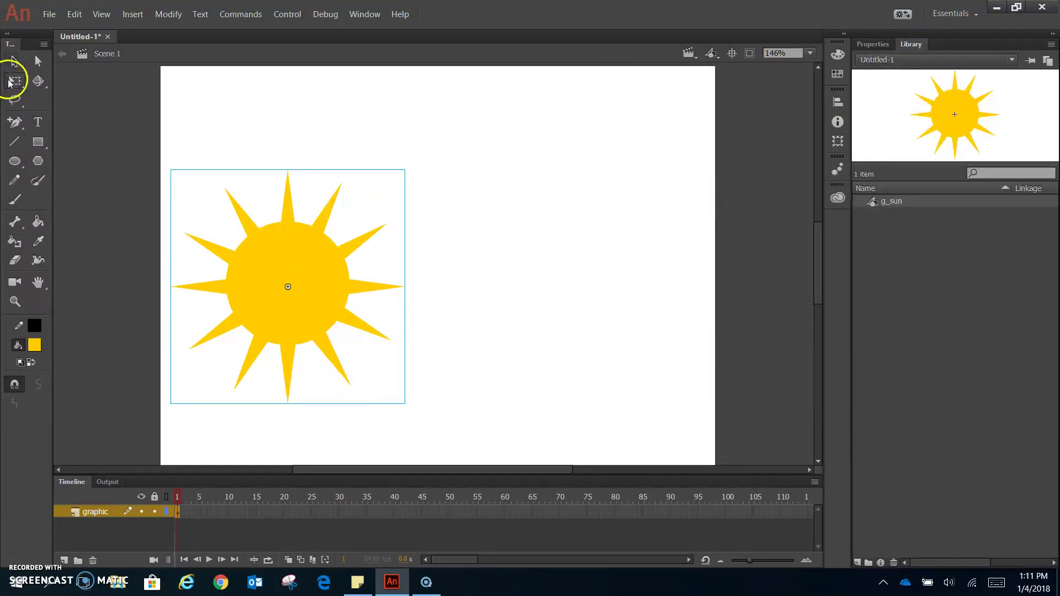
{"action": "left_click_drag", "start_coordinate": [406, 171], "coordinate": [328, 236]}
{"action": "left_click_drag", "start_coordinate": [307, 279], "coordinate": [283, 345]}
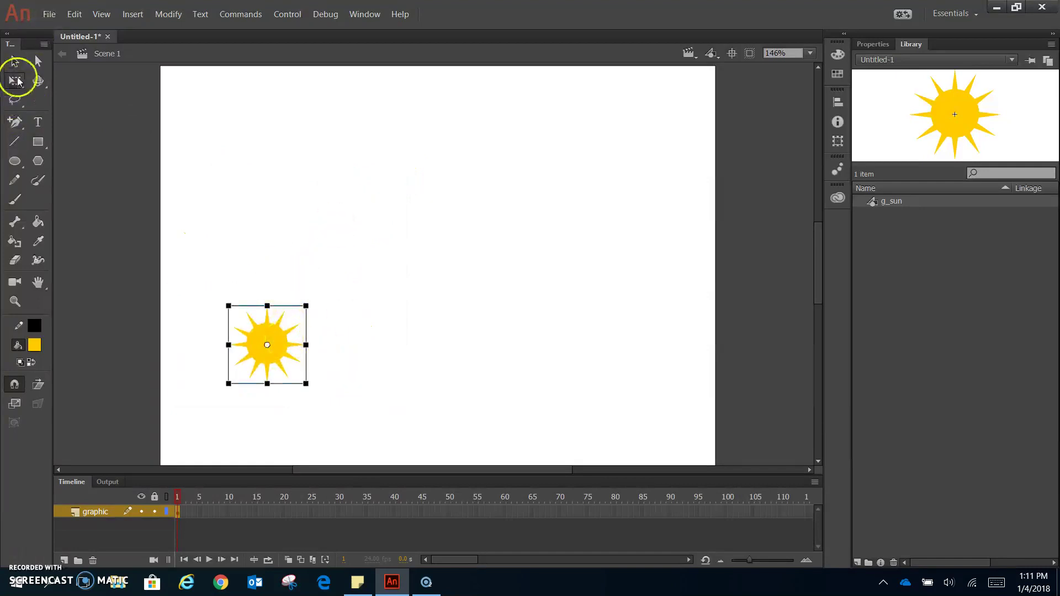
{"action": "left_click", "coordinate": [15, 60]}
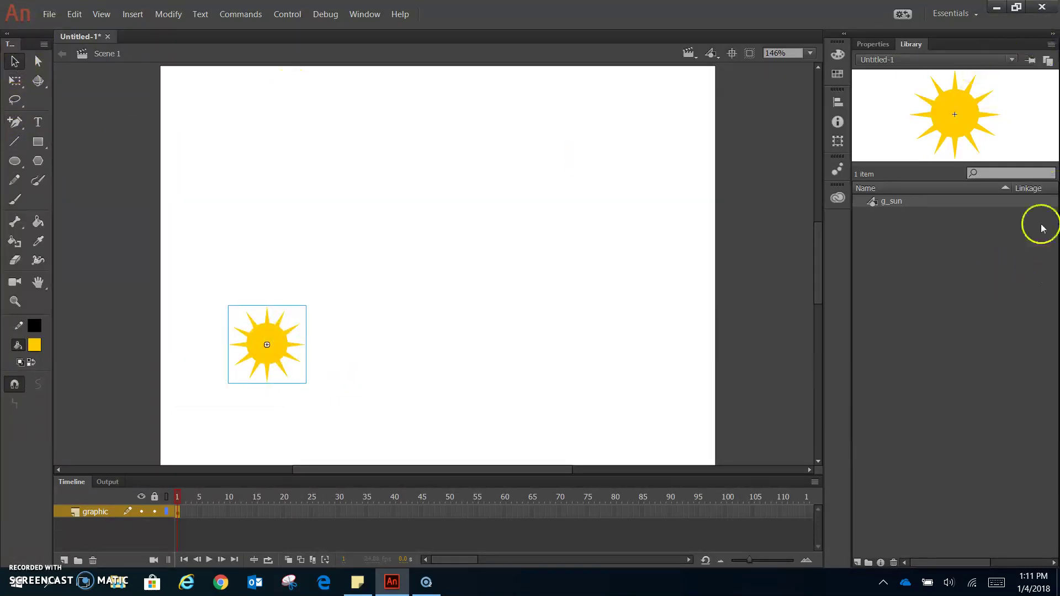
Step: Place a second g_sun instance on the stage's right side and tint it 50% with red (255, 51, 51)
{"action": "left_click_drag", "start_coordinate": [908, 206], "coordinate": [569, 288]}
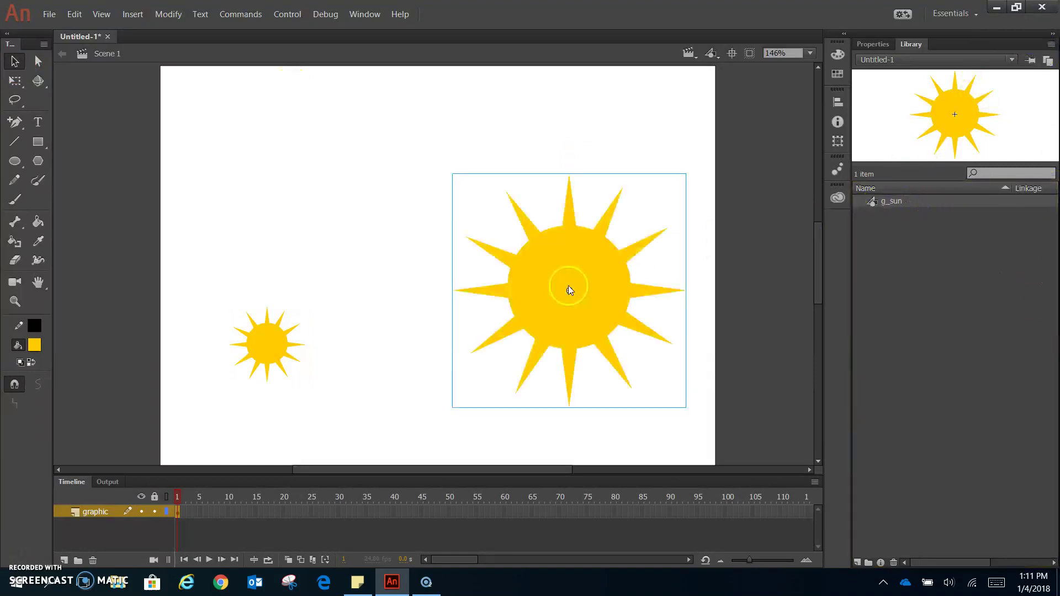
{"action": "left_click", "coordinate": [872, 44]}
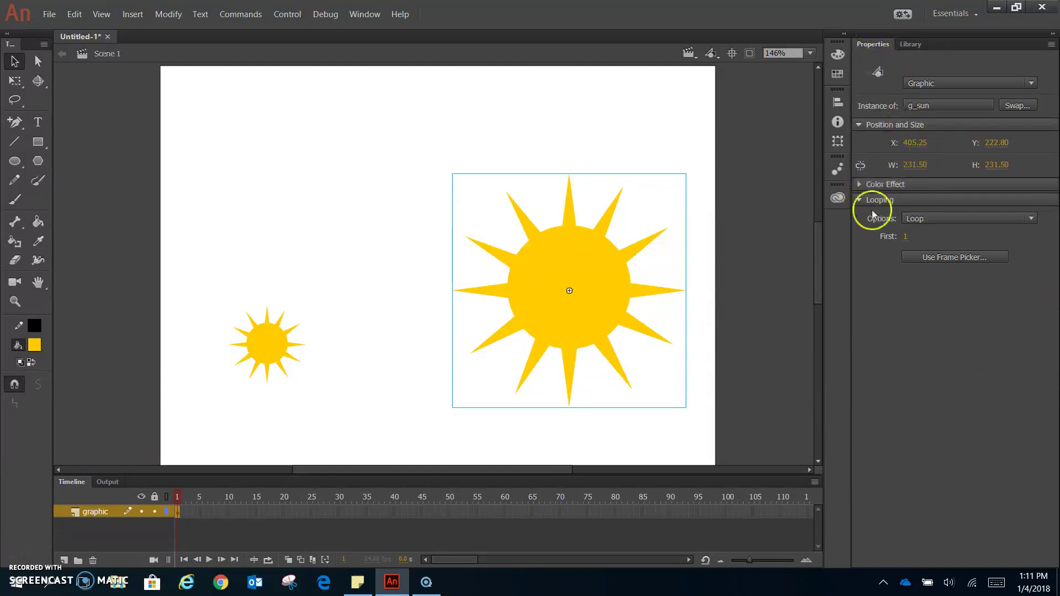
{"action": "left_click", "coordinate": [860, 184]}
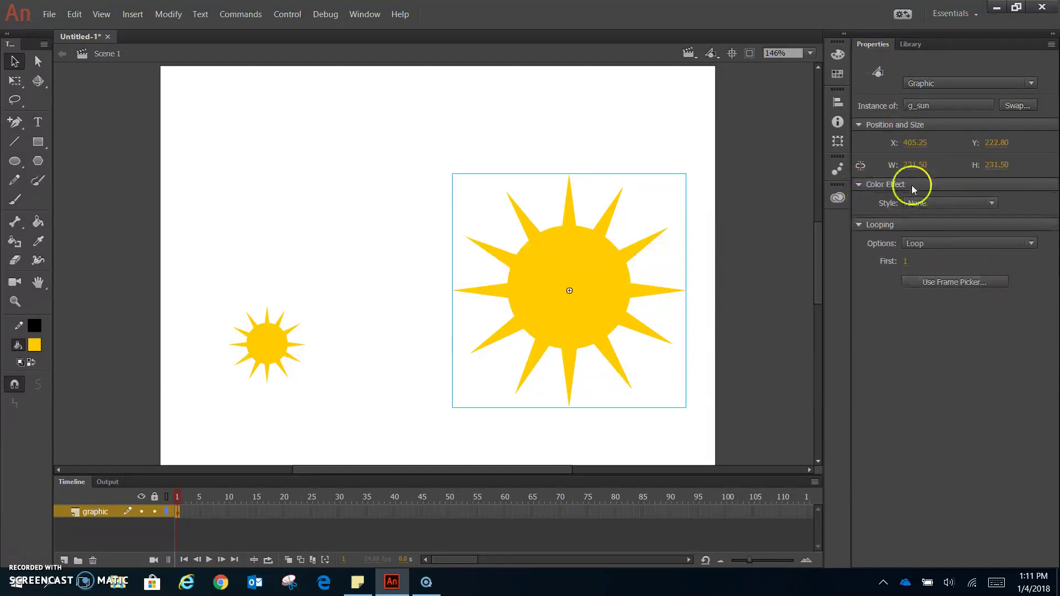
{"action": "left_click", "coordinate": [930, 203]}
{"action": "left_click", "coordinate": [945, 247]}
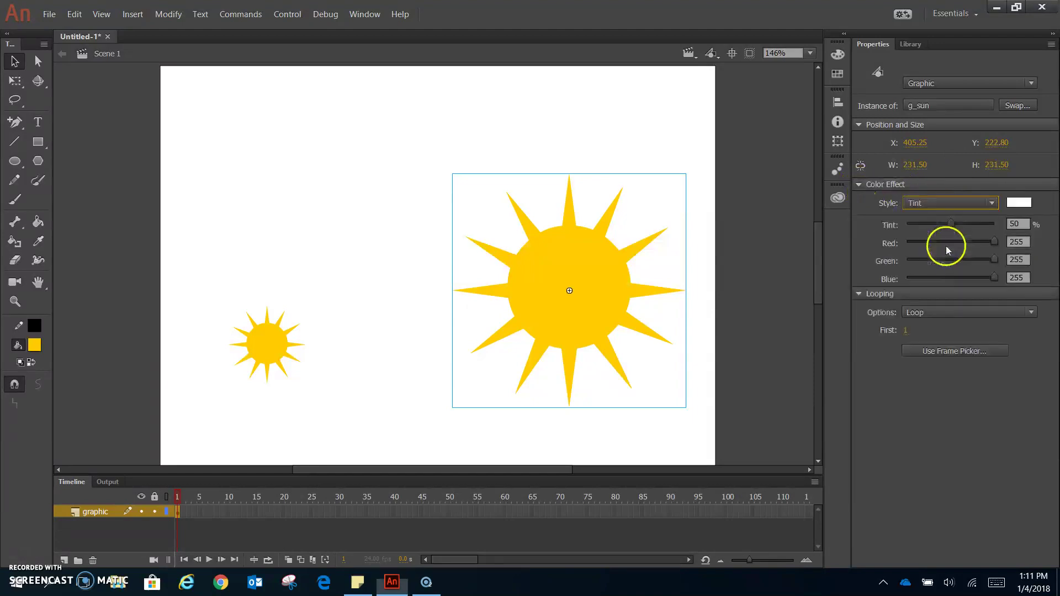
{"action": "left_click", "coordinate": [1019, 203]}
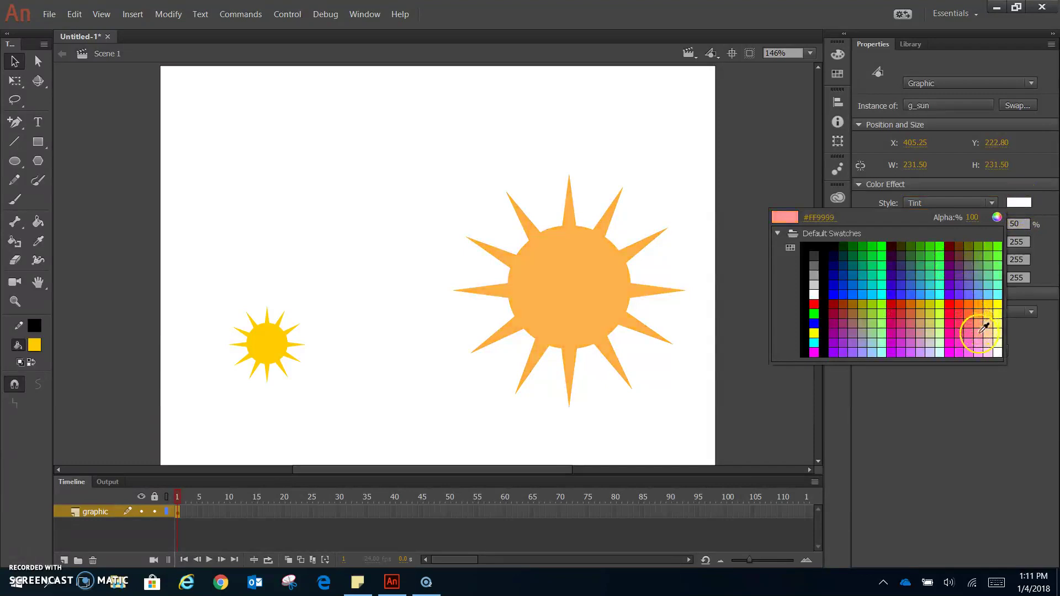
{"action": "left_click", "coordinate": [960, 314]}
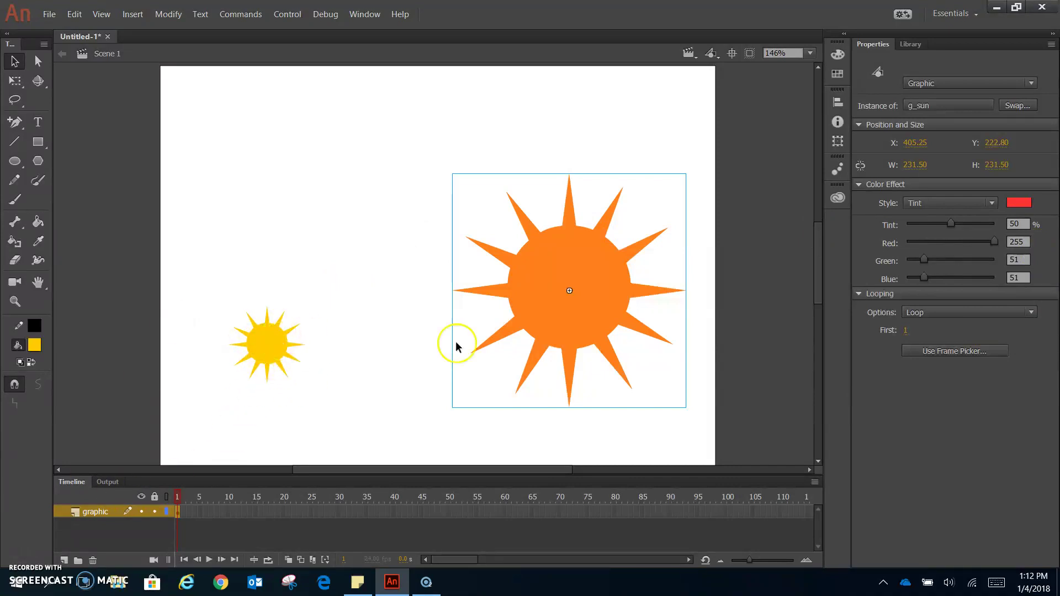
Step: Place a third g_sun instance in the stage's upper-left area and stretch it horizontally to about 2.3 times its width
{"action": "left_click", "coordinate": [910, 44]}
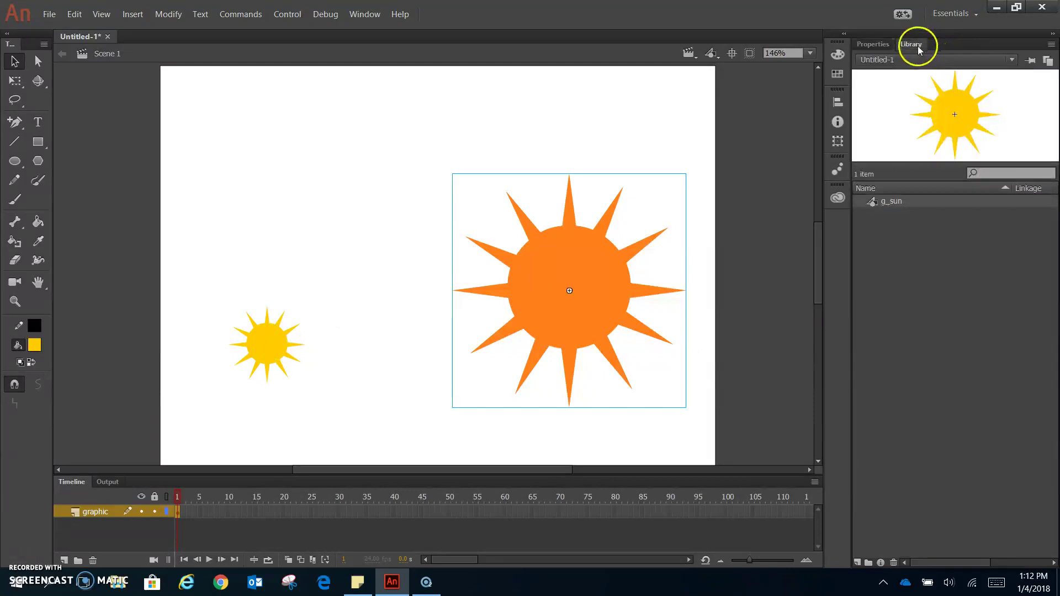
{"action": "left_click_drag", "start_coordinate": [900, 200], "coordinate": [301, 175]}
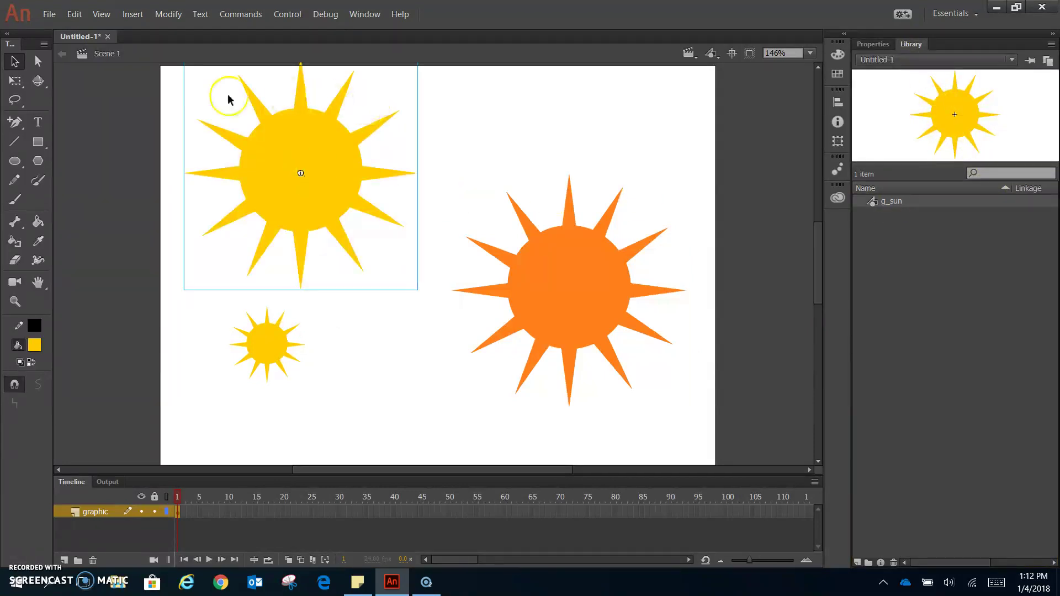
{"action": "left_click", "coordinate": [15, 81]}
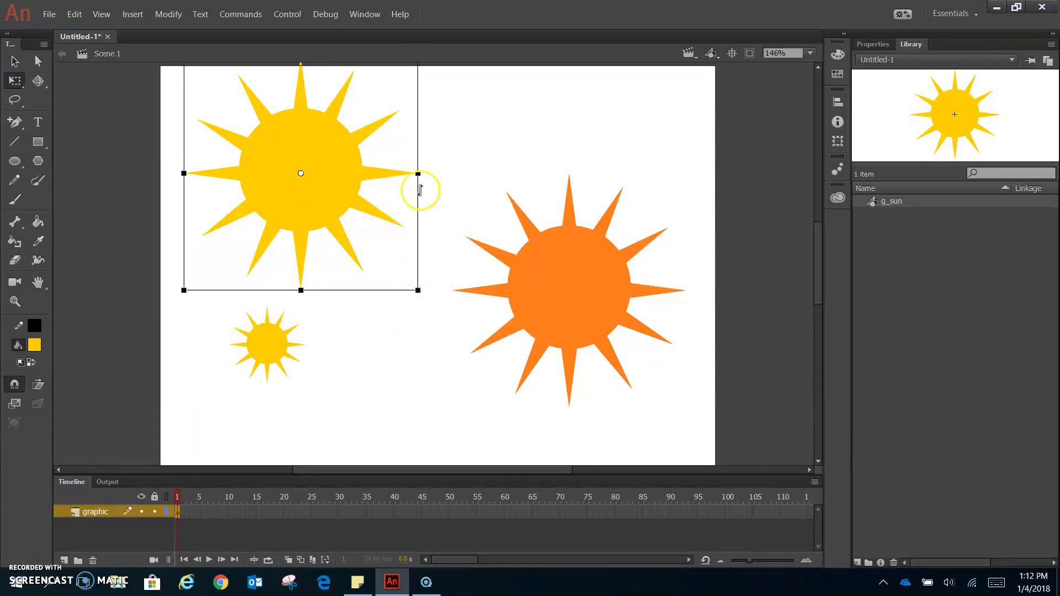
{"action": "left_click_drag", "start_coordinate": [418, 173], "coordinate": [569, 173]}
{"action": "left_click", "coordinate": [703, 218]}
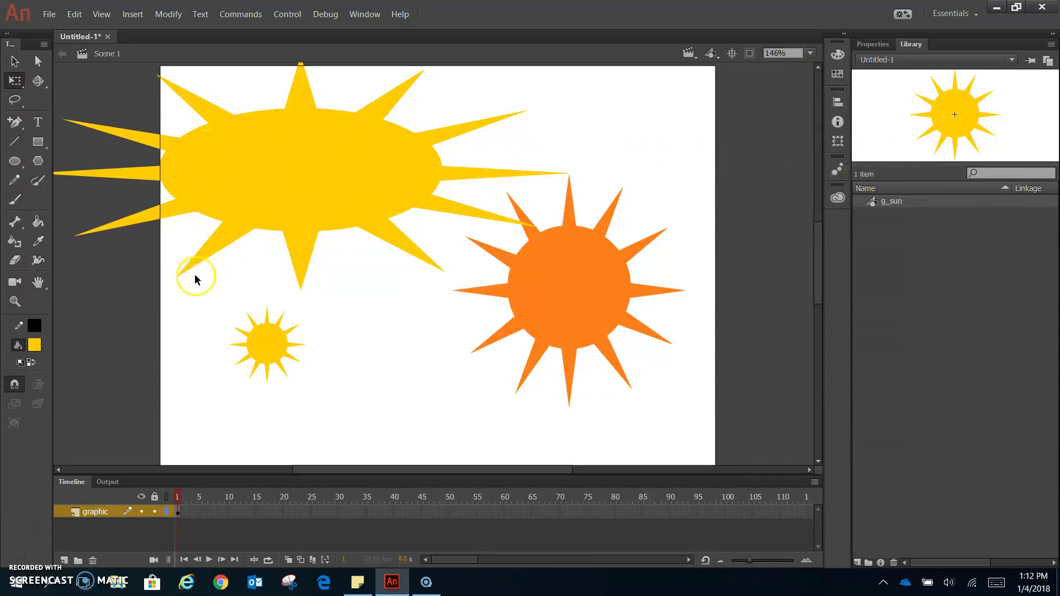
Step: Delete the stretched yellow sun and the orange-tinted sun from the stage
{"action": "left_click", "coordinate": [15, 61]}
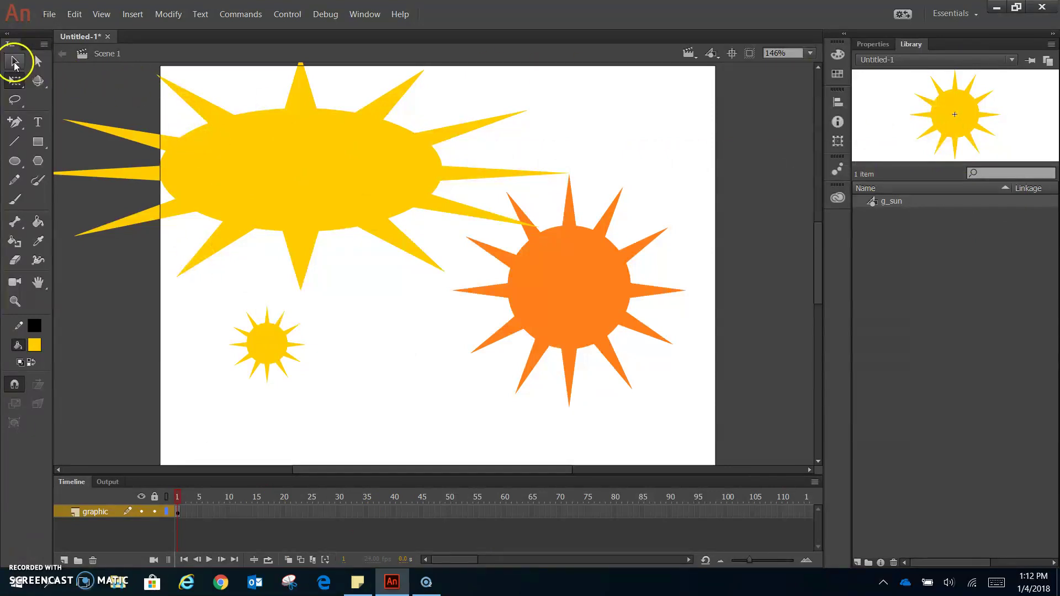
{"action": "left_click", "coordinate": [385, 180]}
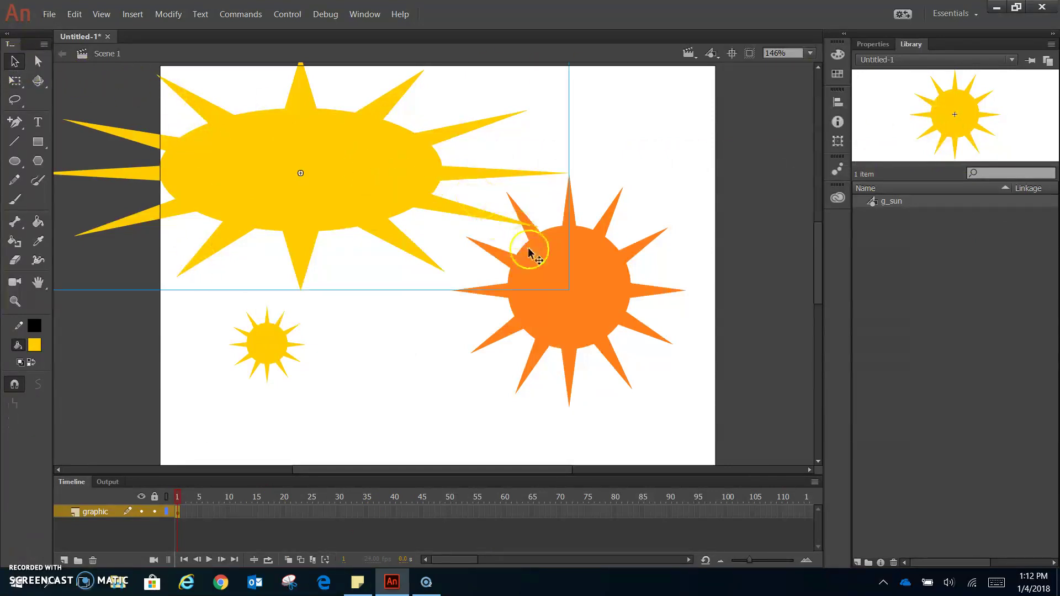
{"action": "key", "text": "Delete"}
{"action": "left_click", "coordinate": [554, 267]}
{"action": "key", "text": "Delete"}
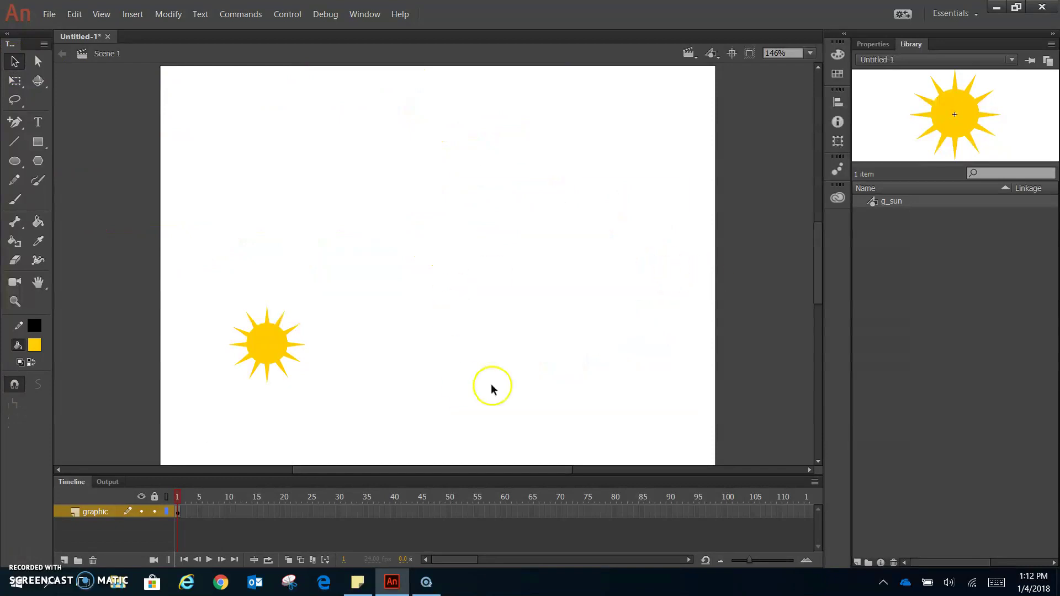
Step: Enlarge the remaining sun to nearly twice its size in the stage's lower-left corner, and lock the graphic layer
{"action": "left_click", "coordinate": [264, 345]}
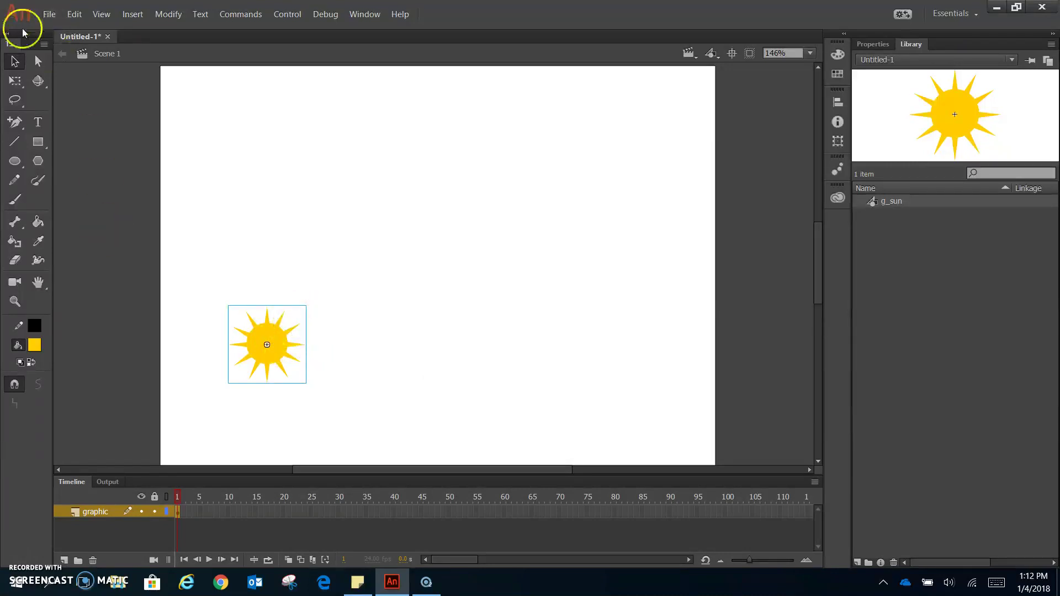
{"action": "left_click", "coordinate": [15, 81]}
{"action": "left_click_drag", "start_coordinate": [306, 306], "coordinate": [372, 274]}
{"action": "left_click_drag", "start_coordinate": [298, 346], "coordinate": [300, 370]}
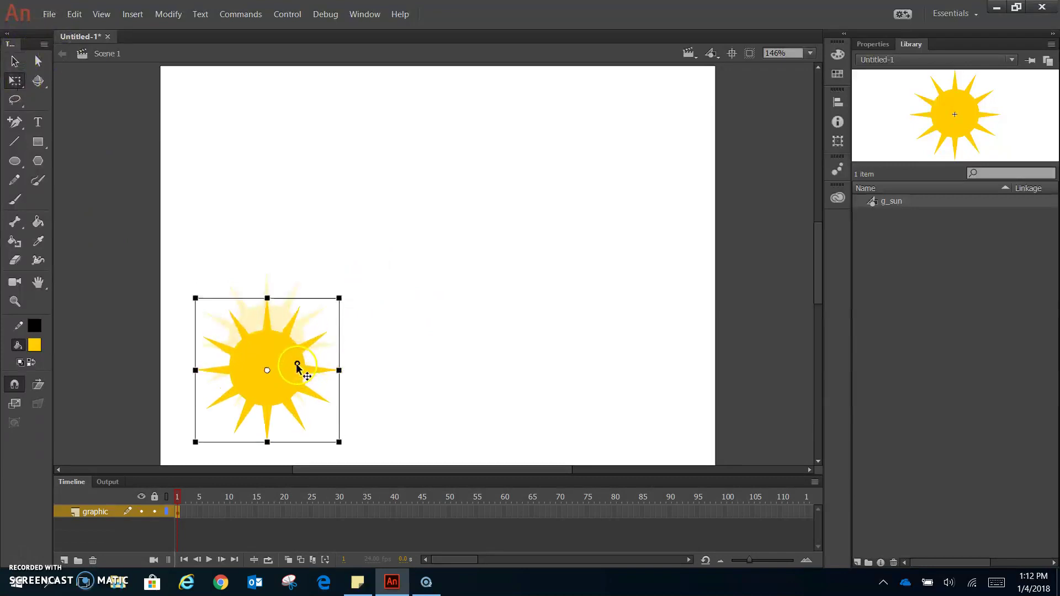
{"action": "left_click", "coordinate": [426, 370]}
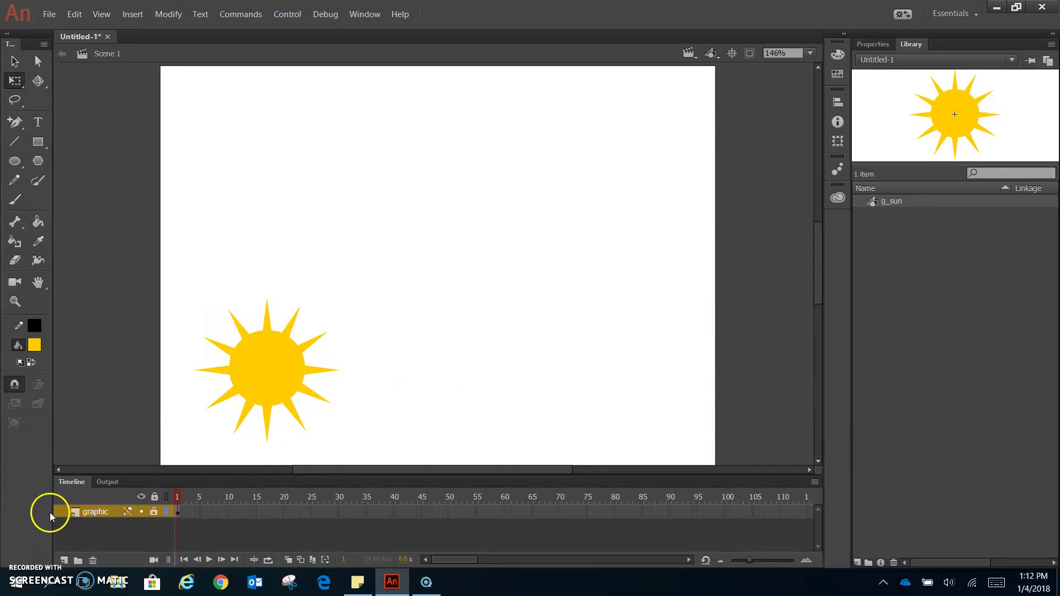
Step: Save the document in the Animate folder as an .fla file named 1, the author's last name and symbols, joined by underscores
{"action": "left_click", "coordinate": [51, 16]}
{"action": "left_click", "coordinate": [82, 143]}
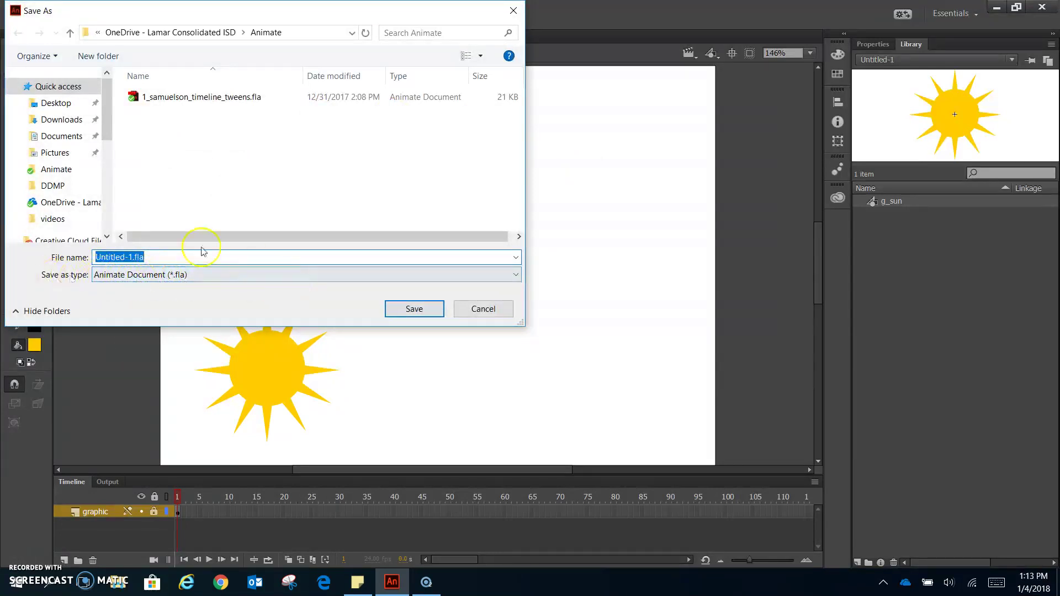
{"action": "type", "text": "1_samuelso"}
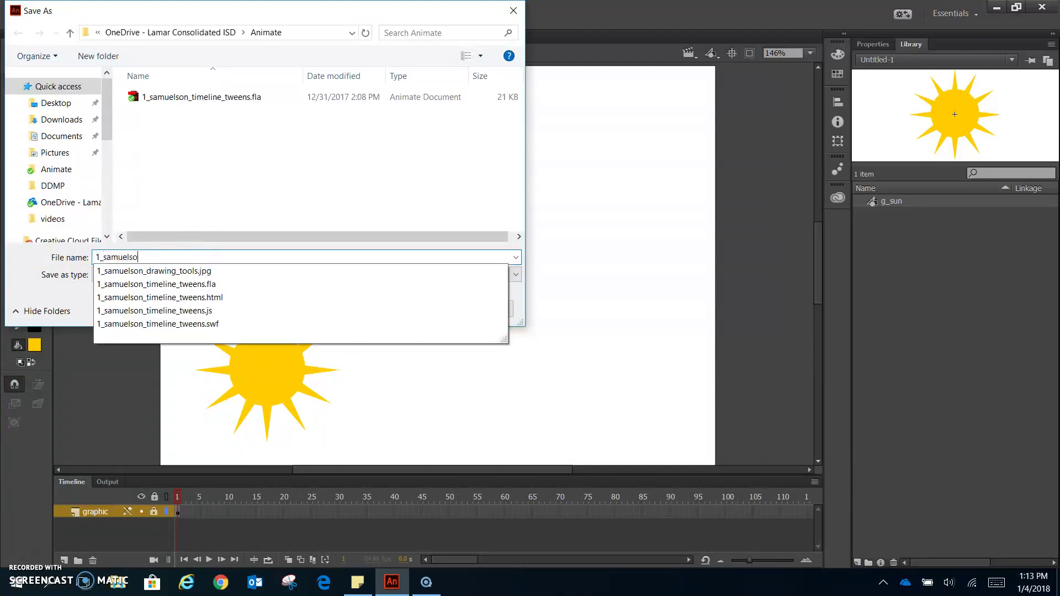
{"action": "type", "text": "n_symbols"}
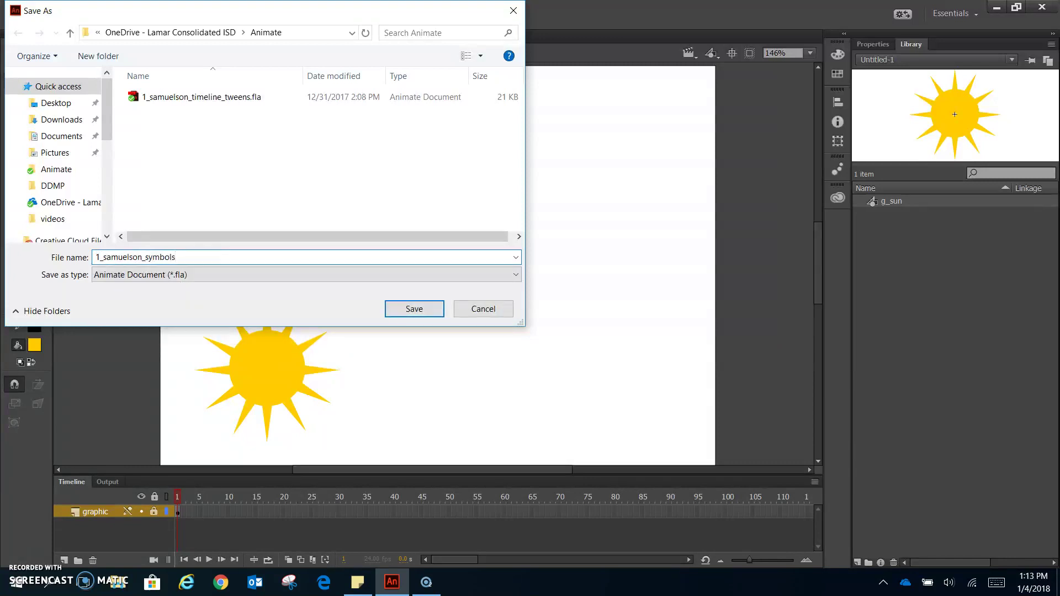
{"action": "key", "text": "Return"}
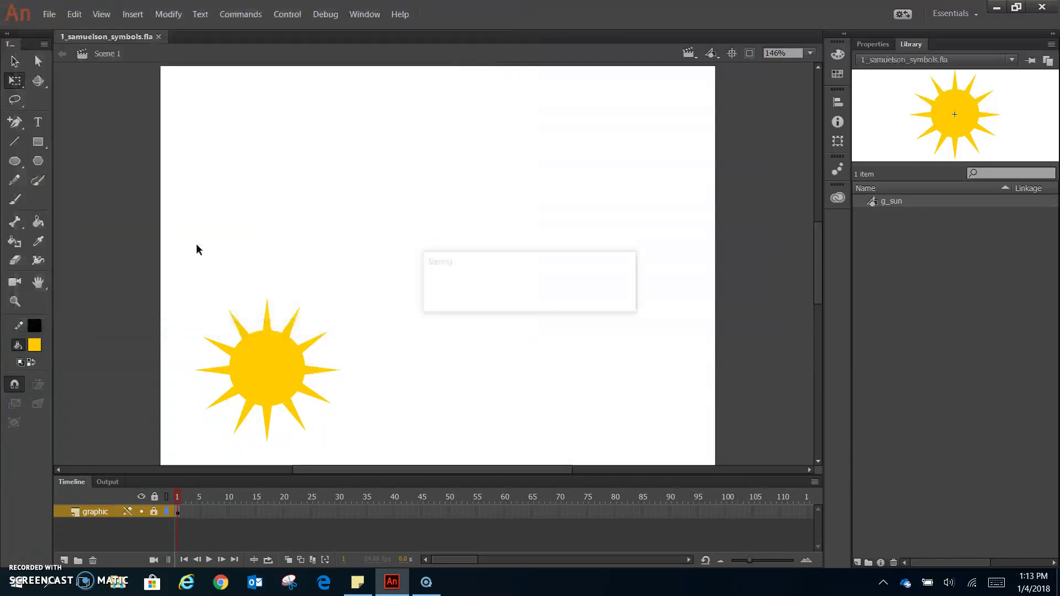